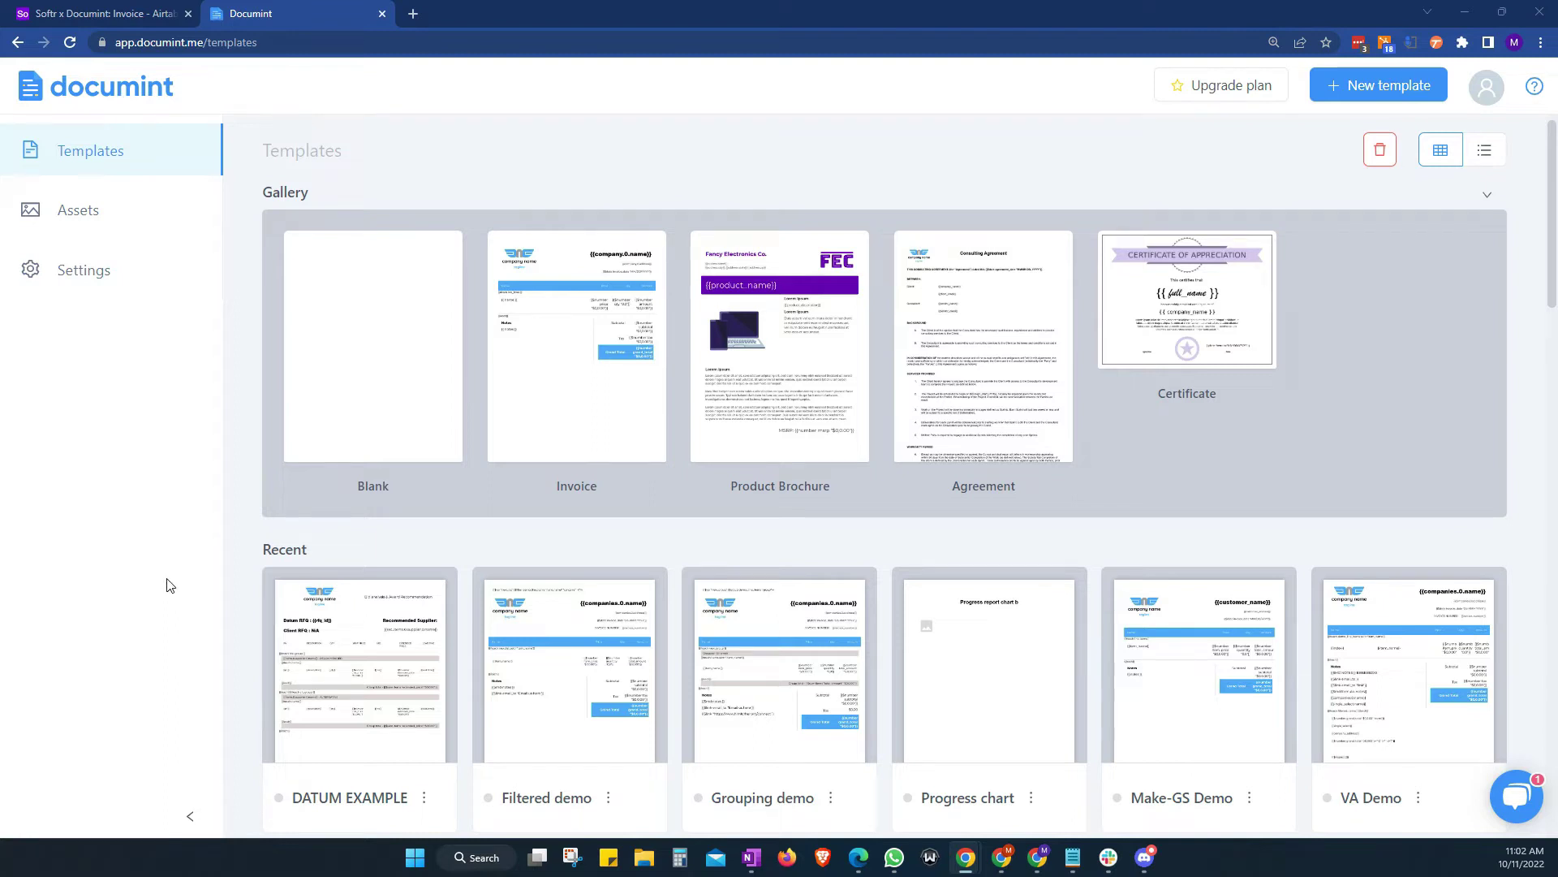
Bring up Documint's Integrations settings and review the existing API keys, such as Make.com, Coda, Zapier and Sandbox.
{"action": "left_click", "coordinate": [82, 277]}
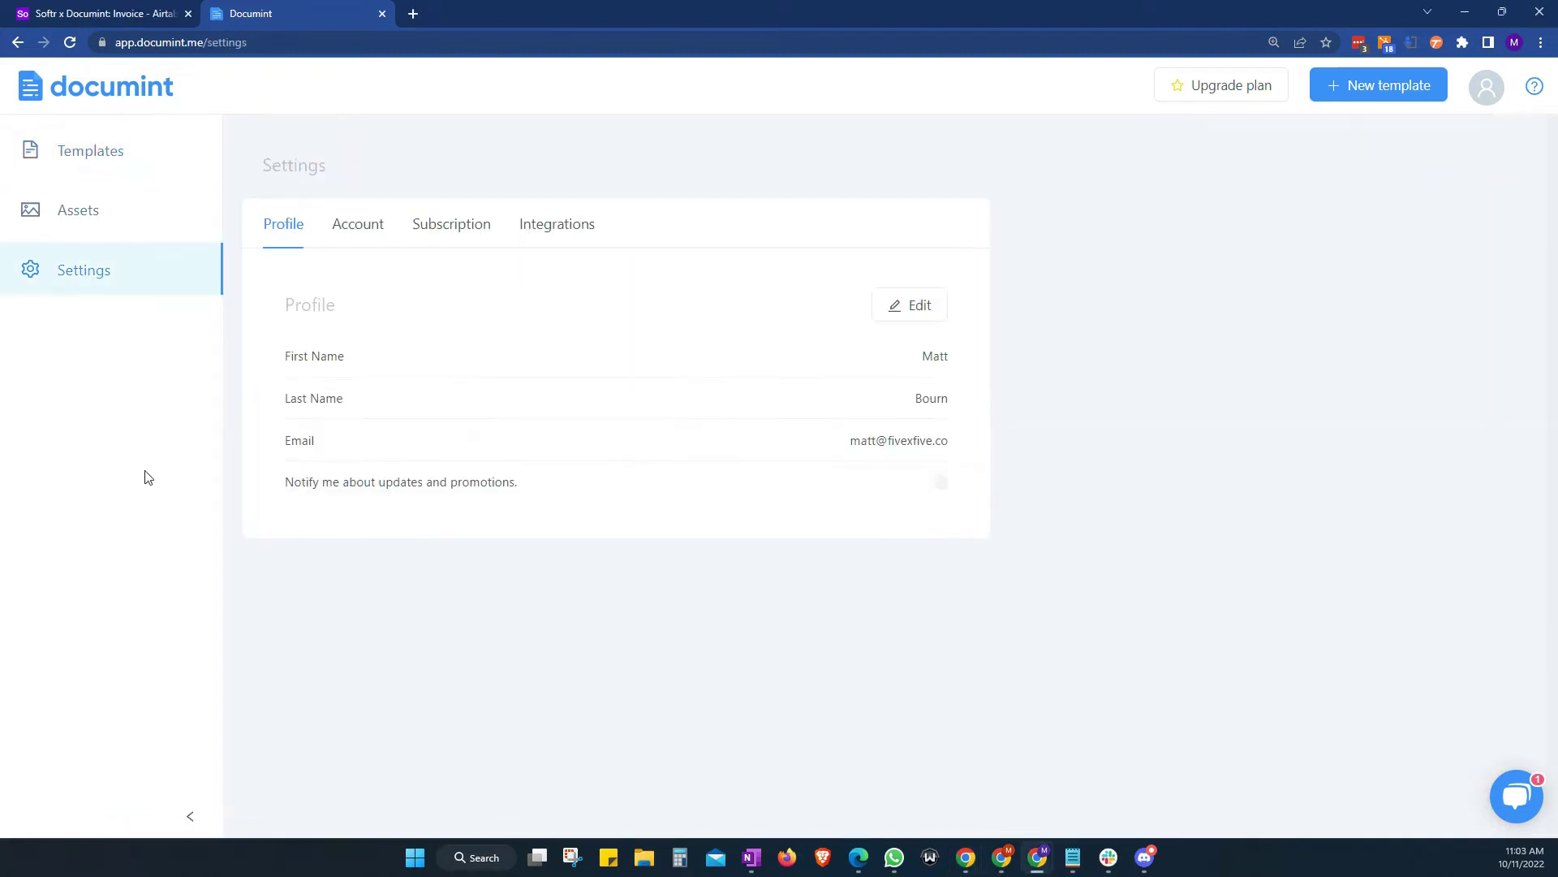
{"action": "left_click", "coordinate": [569, 233]}
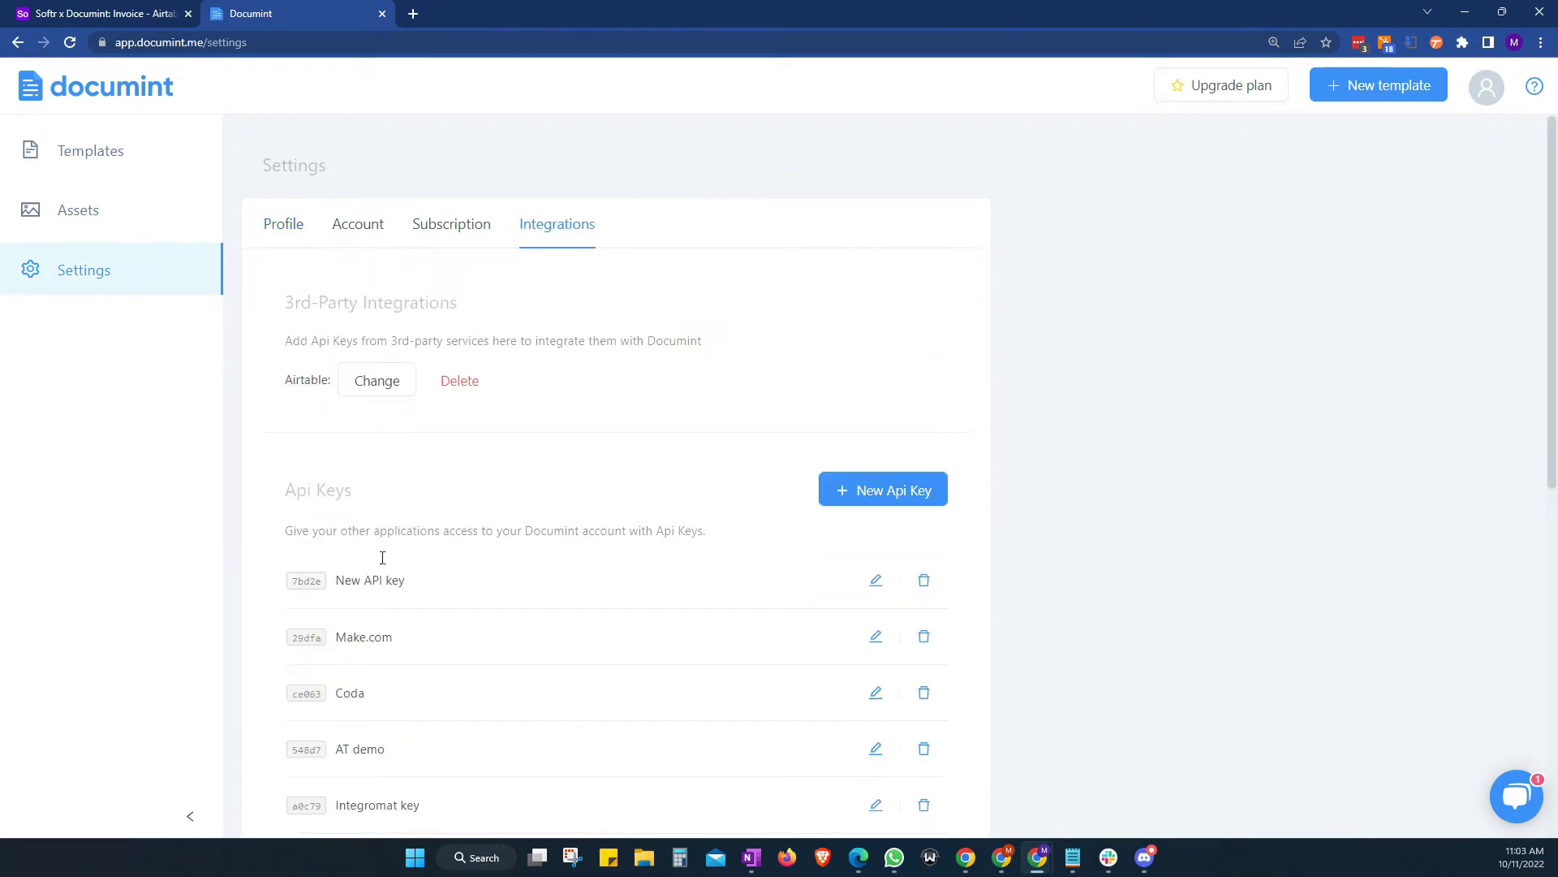
{"action": "scroll", "coordinate": [523, 570], "scroll_direction": "down", "scroll_amount": 2}
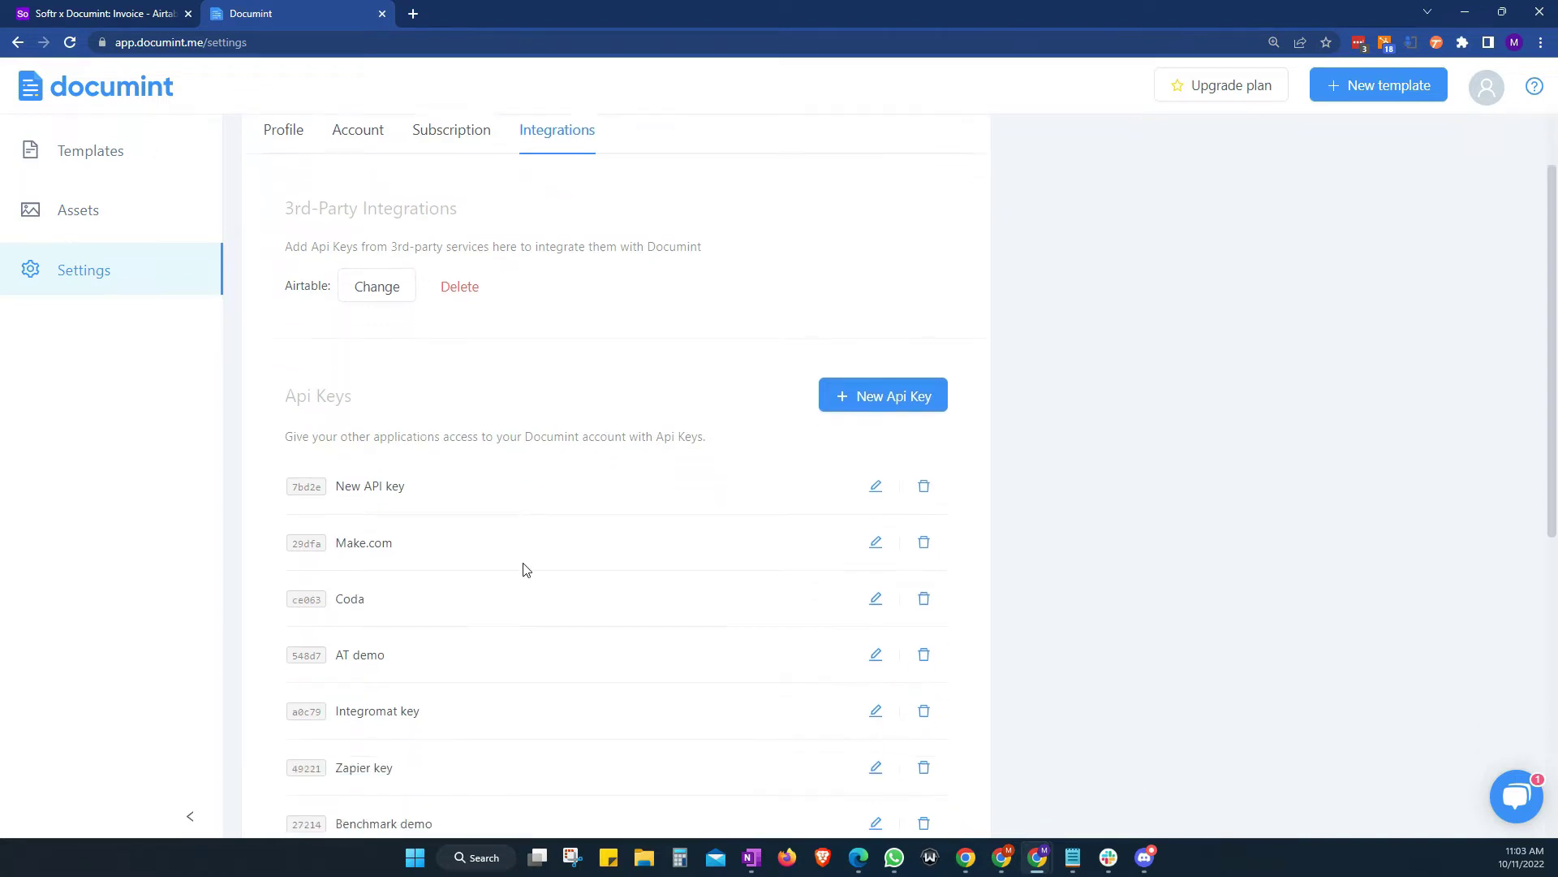
{"action": "scroll", "coordinate": [524, 571], "scroll_direction": "up", "scroll_amount": 1}
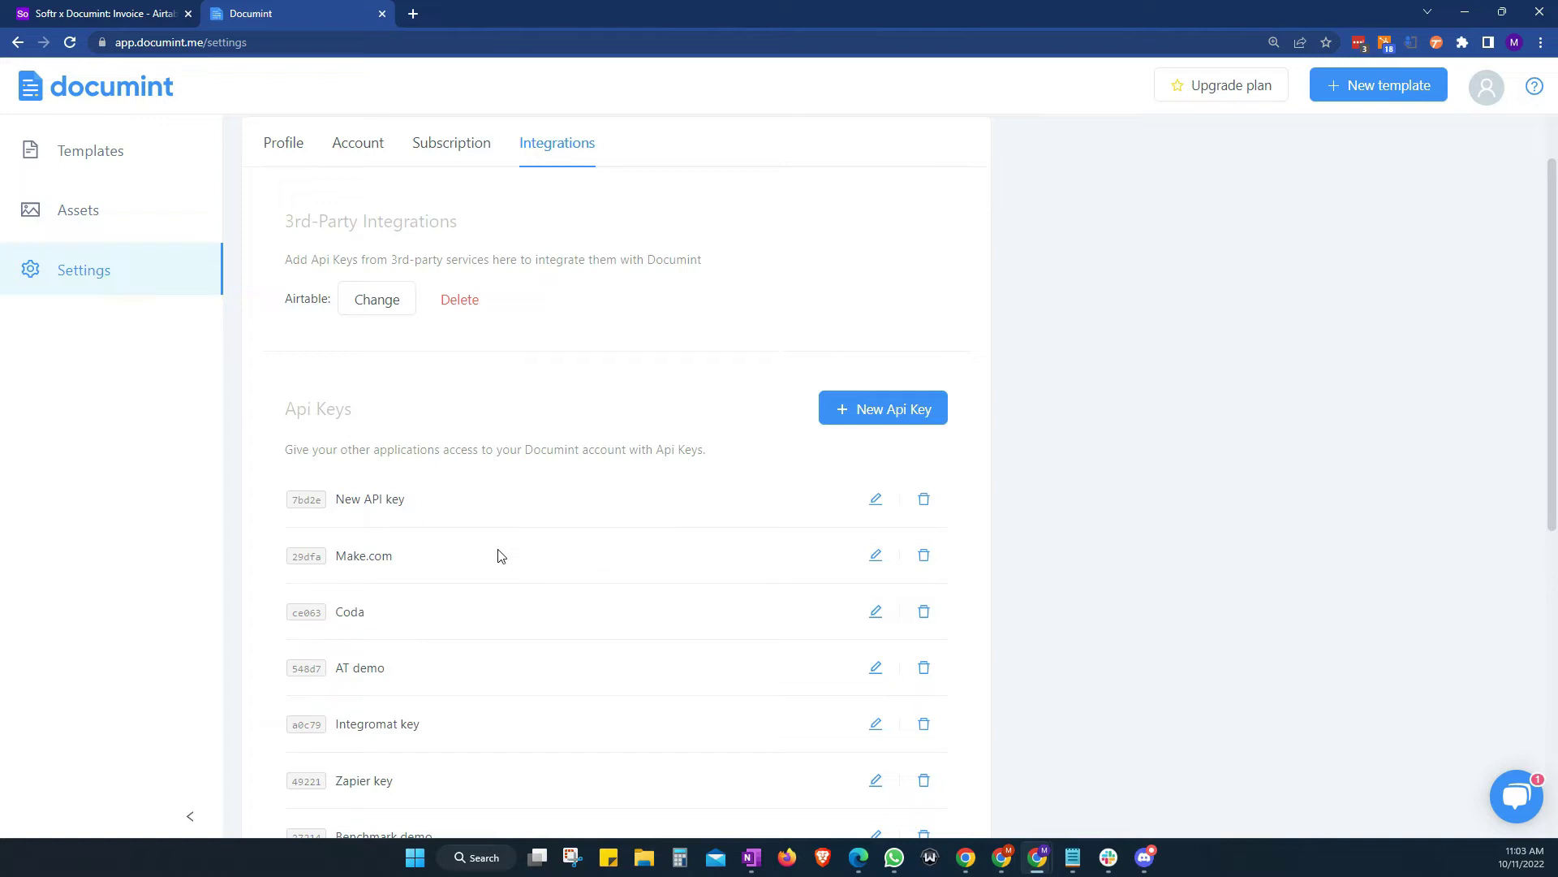
{"action": "scroll", "coordinate": [508, 526], "scroll_direction": "down", "scroll_amount": 3}
{"action": "scroll", "coordinate": [509, 521], "scroll_direction": "up", "scroll_amount": 1}
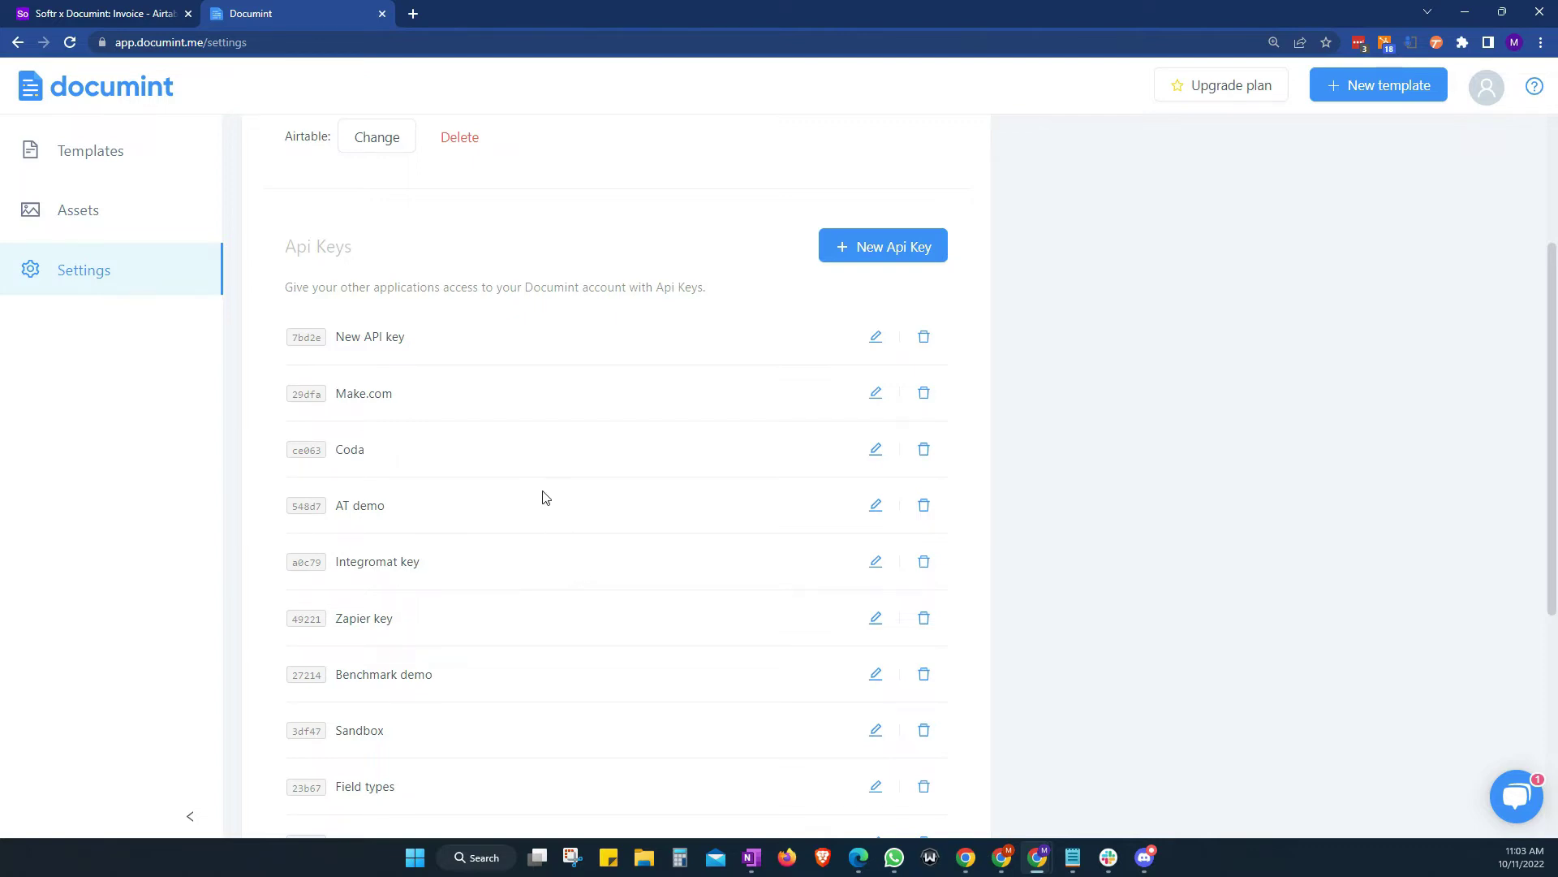
Find 'documint' in the Airtable marketplace and install that extension on the invoice base.
{"action": "left_click", "coordinate": [110, 16]}
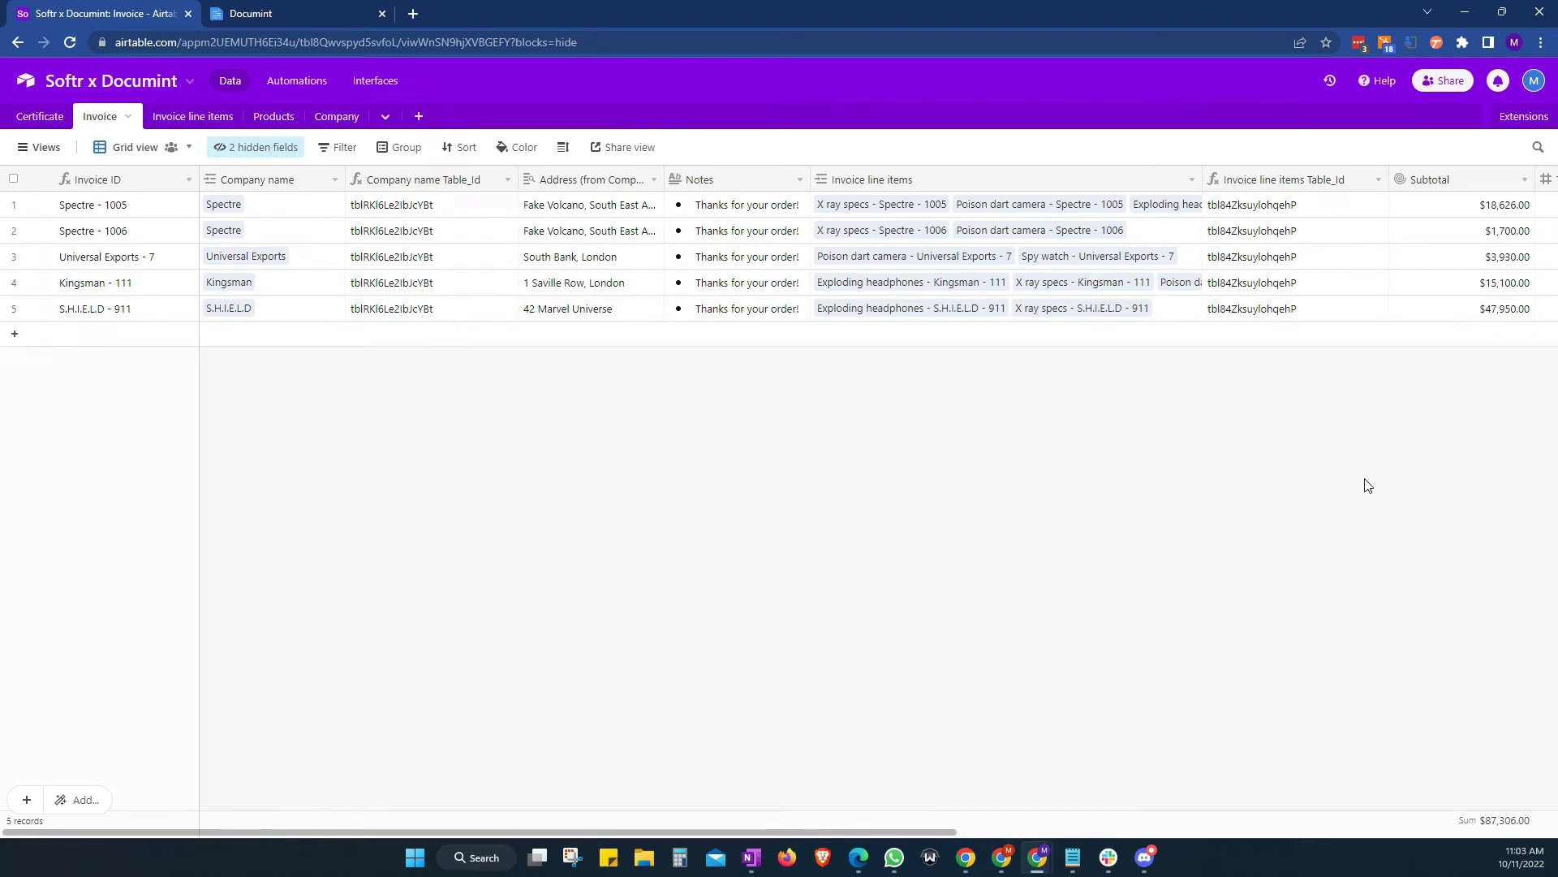
{"action": "left_click", "coordinate": [1523, 120]}
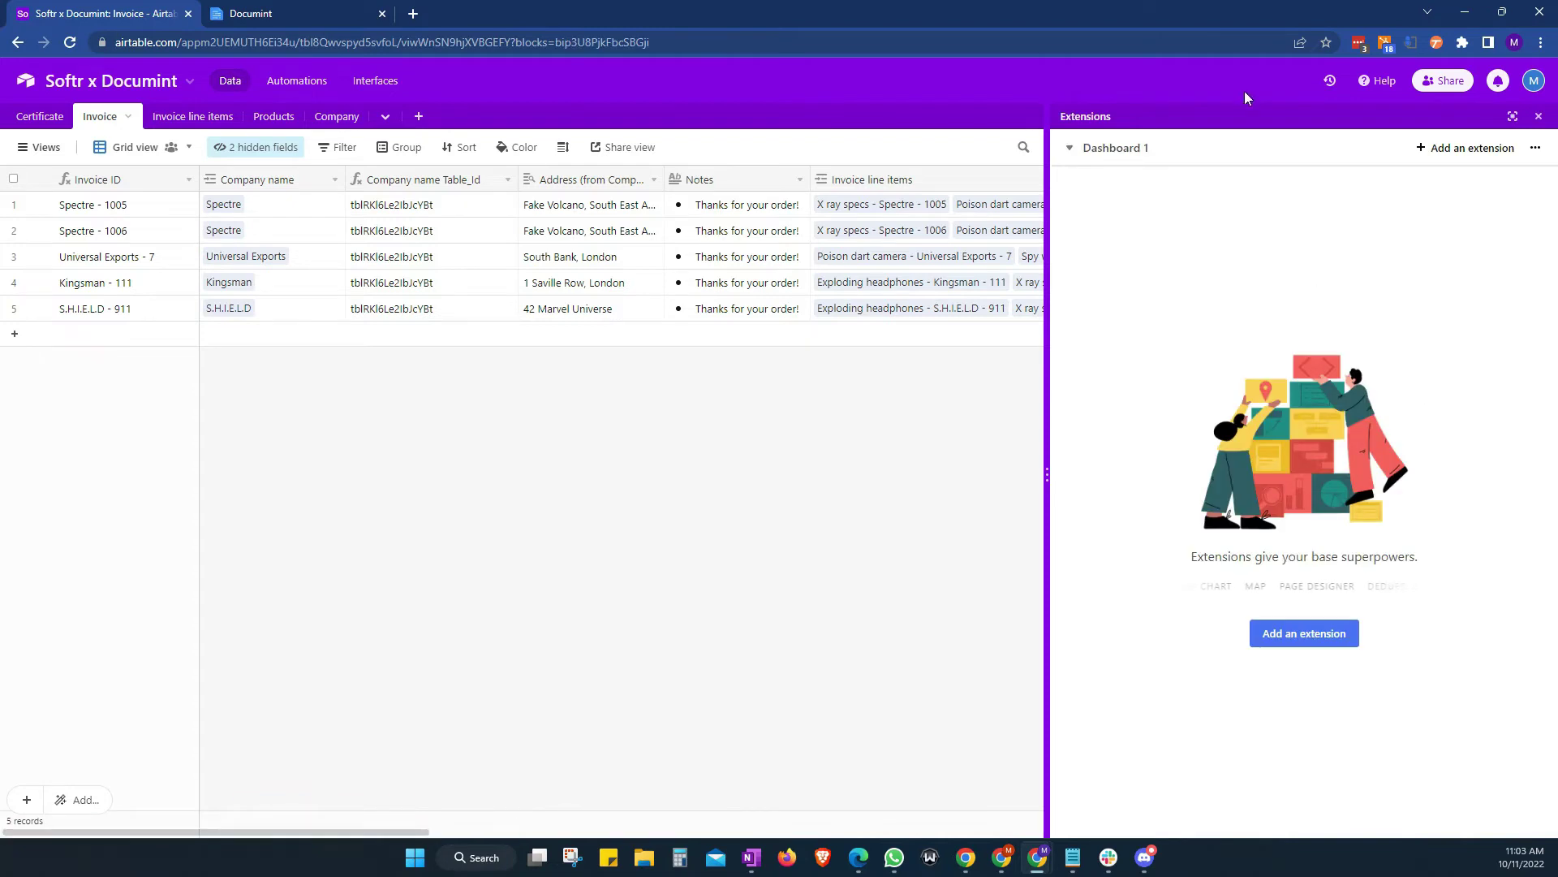
{"action": "left_click", "coordinate": [1307, 641]}
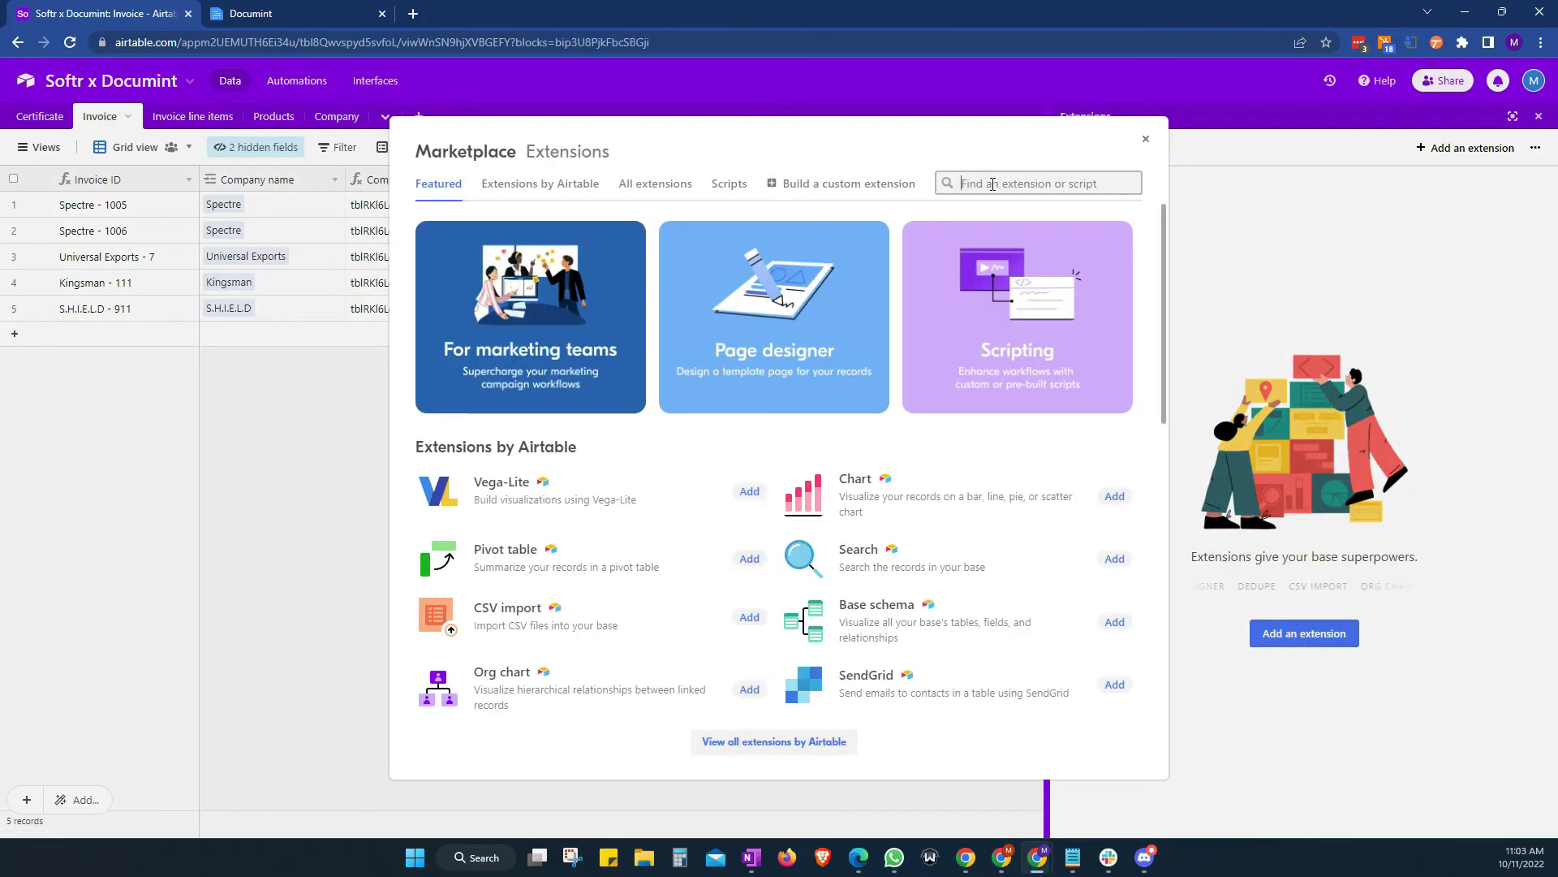
{"action": "type", "text": "documint"}
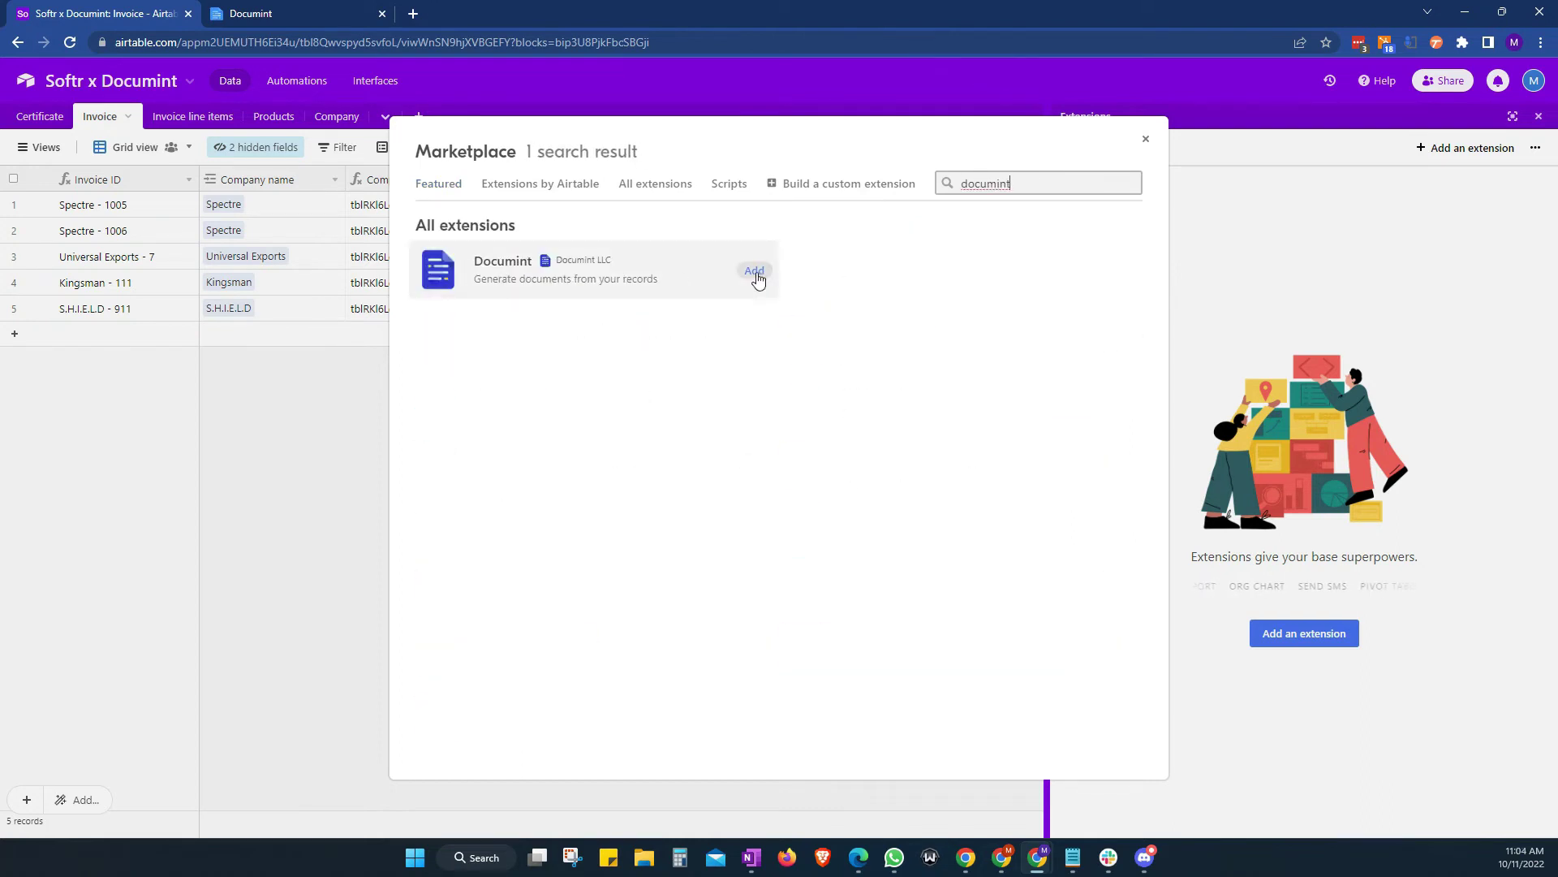
{"action": "left_click", "coordinate": [756, 275]}
{"action": "left_click", "coordinate": [904, 553]}
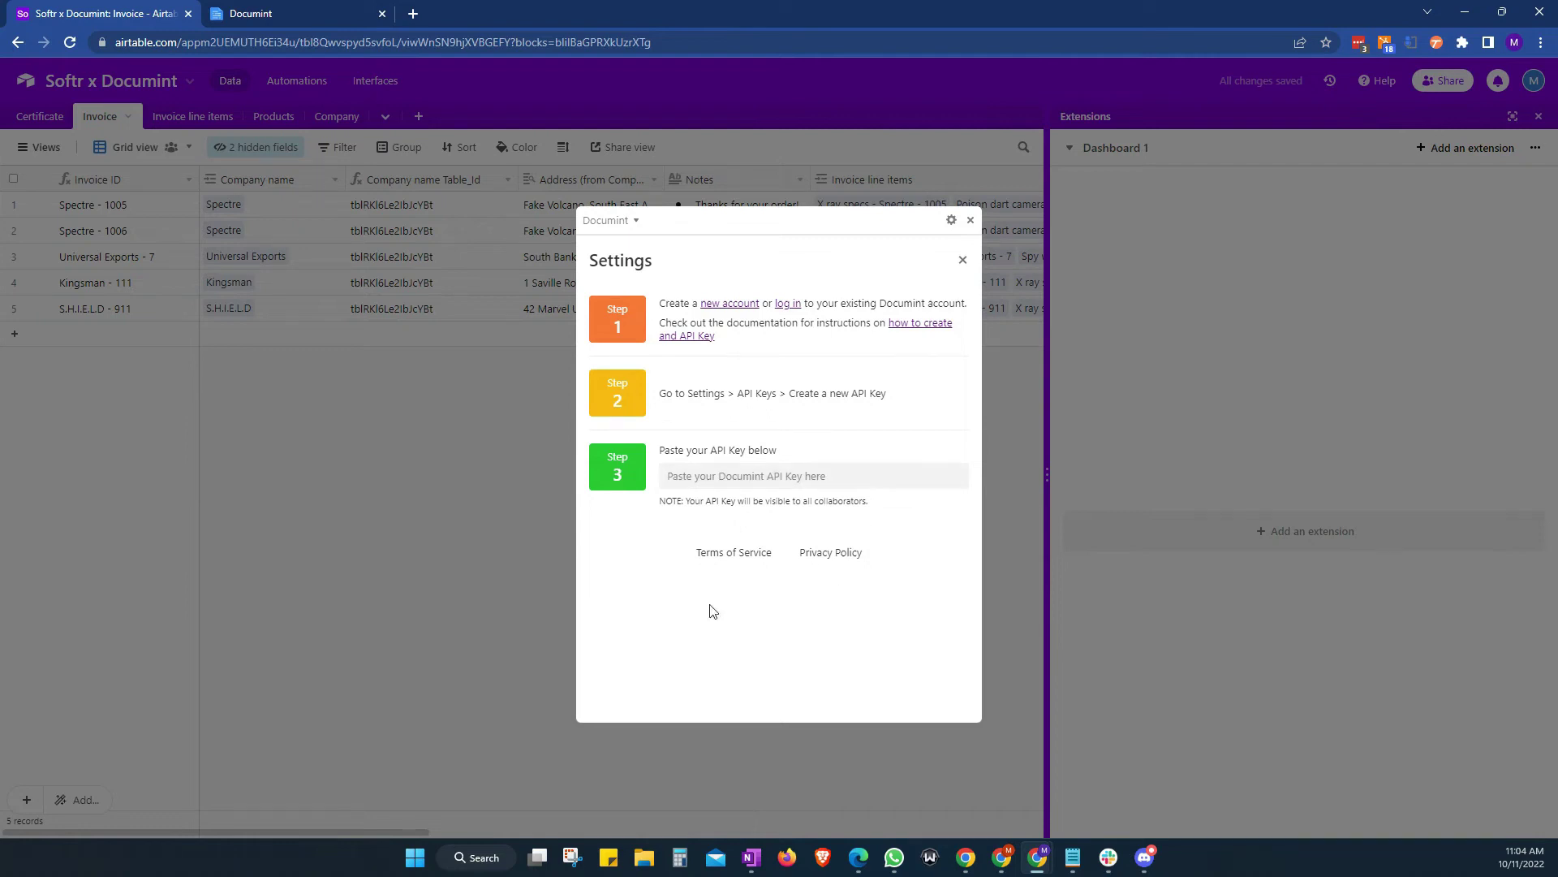
{"action": "left_click", "coordinate": [311, 10]}
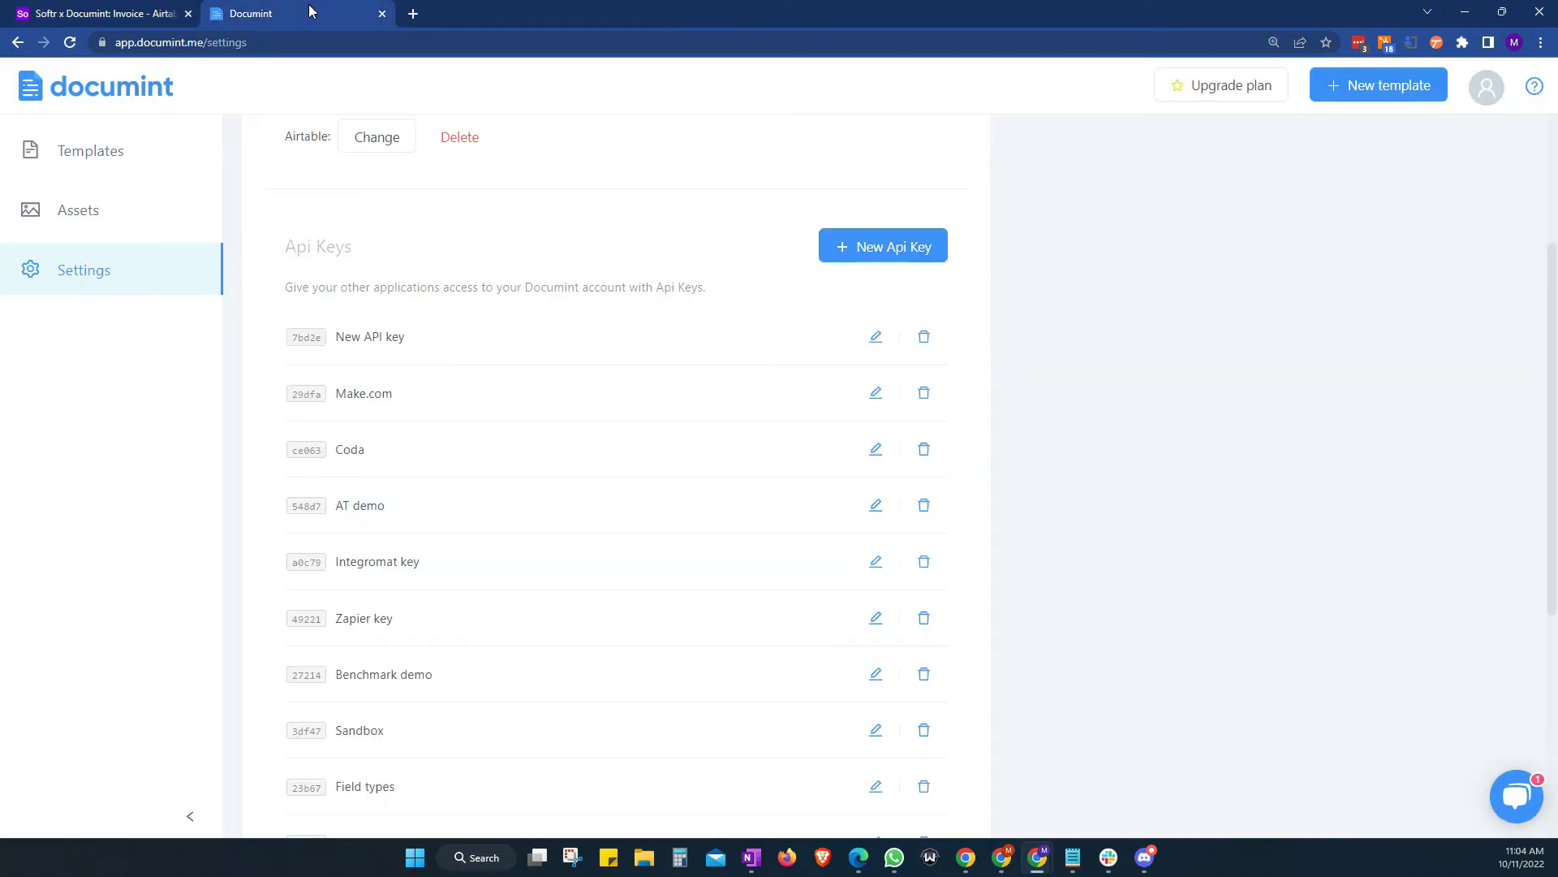
Create a new Documint API key named 'Airtable extension' and copy its value.
{"action": "scroll", "coordinate": [487, 376], "scroll_direction": "up", "scroll_amount": 1}
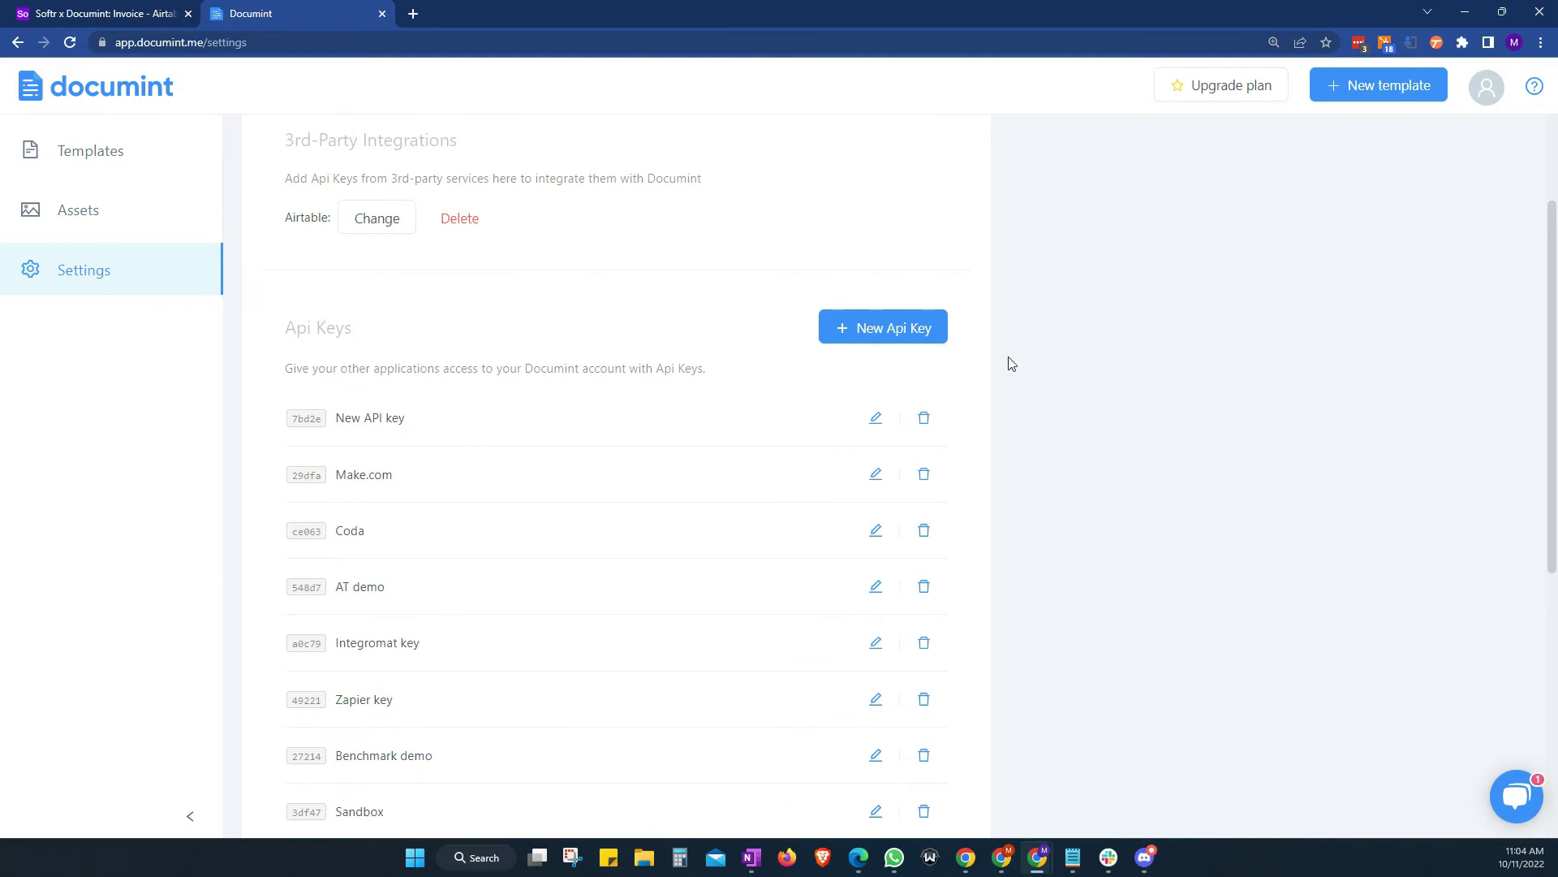
{"action": "left_click", "coordinate": [874, 331]}
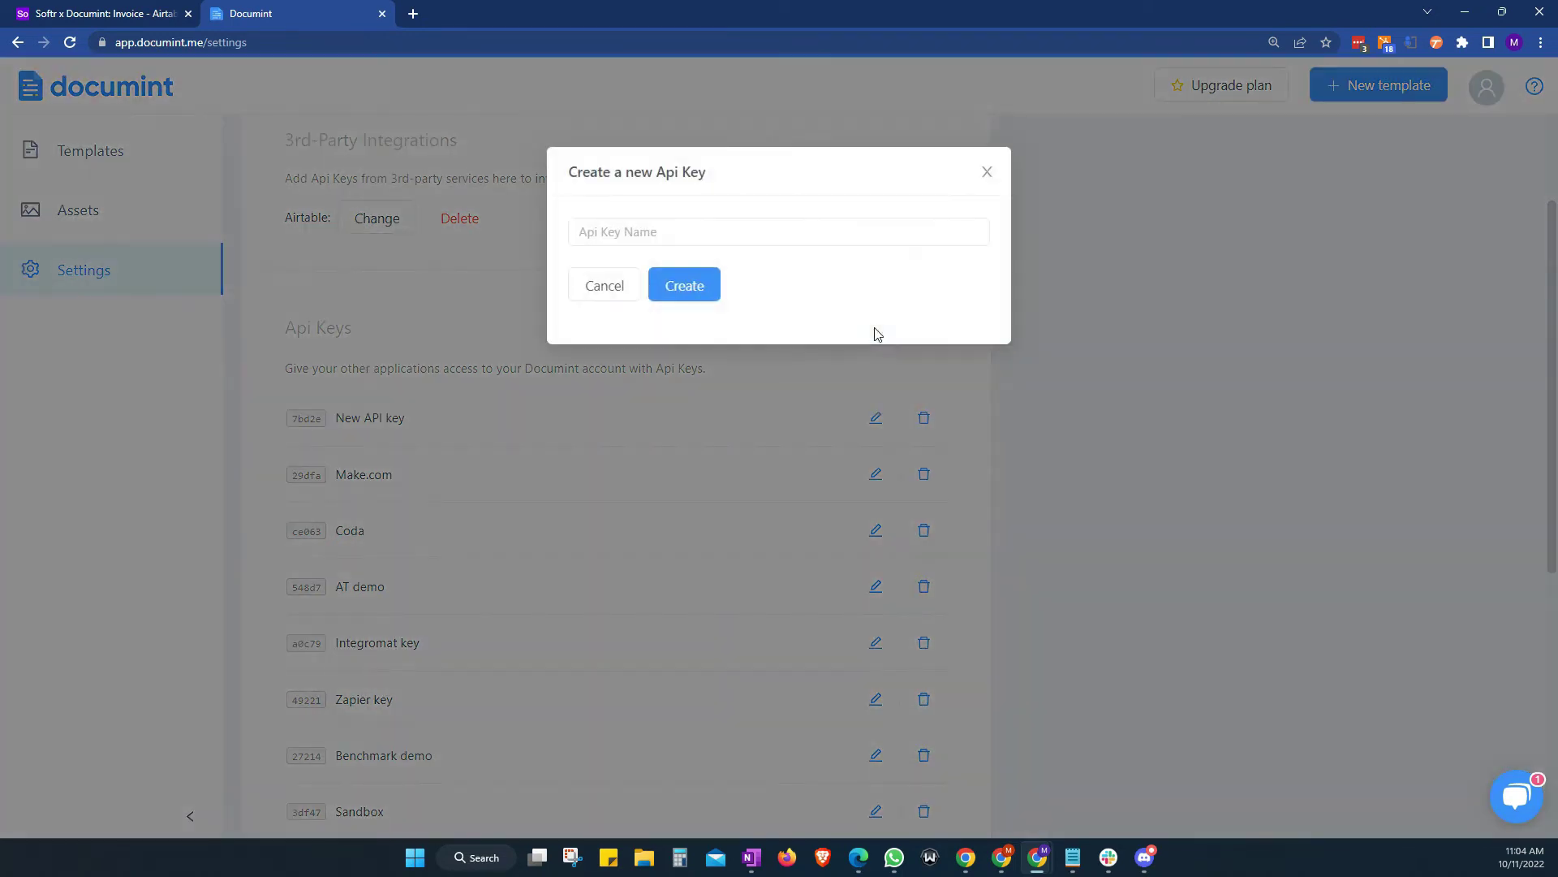
{"action": "left_click", "coordinate": [751, 235]}
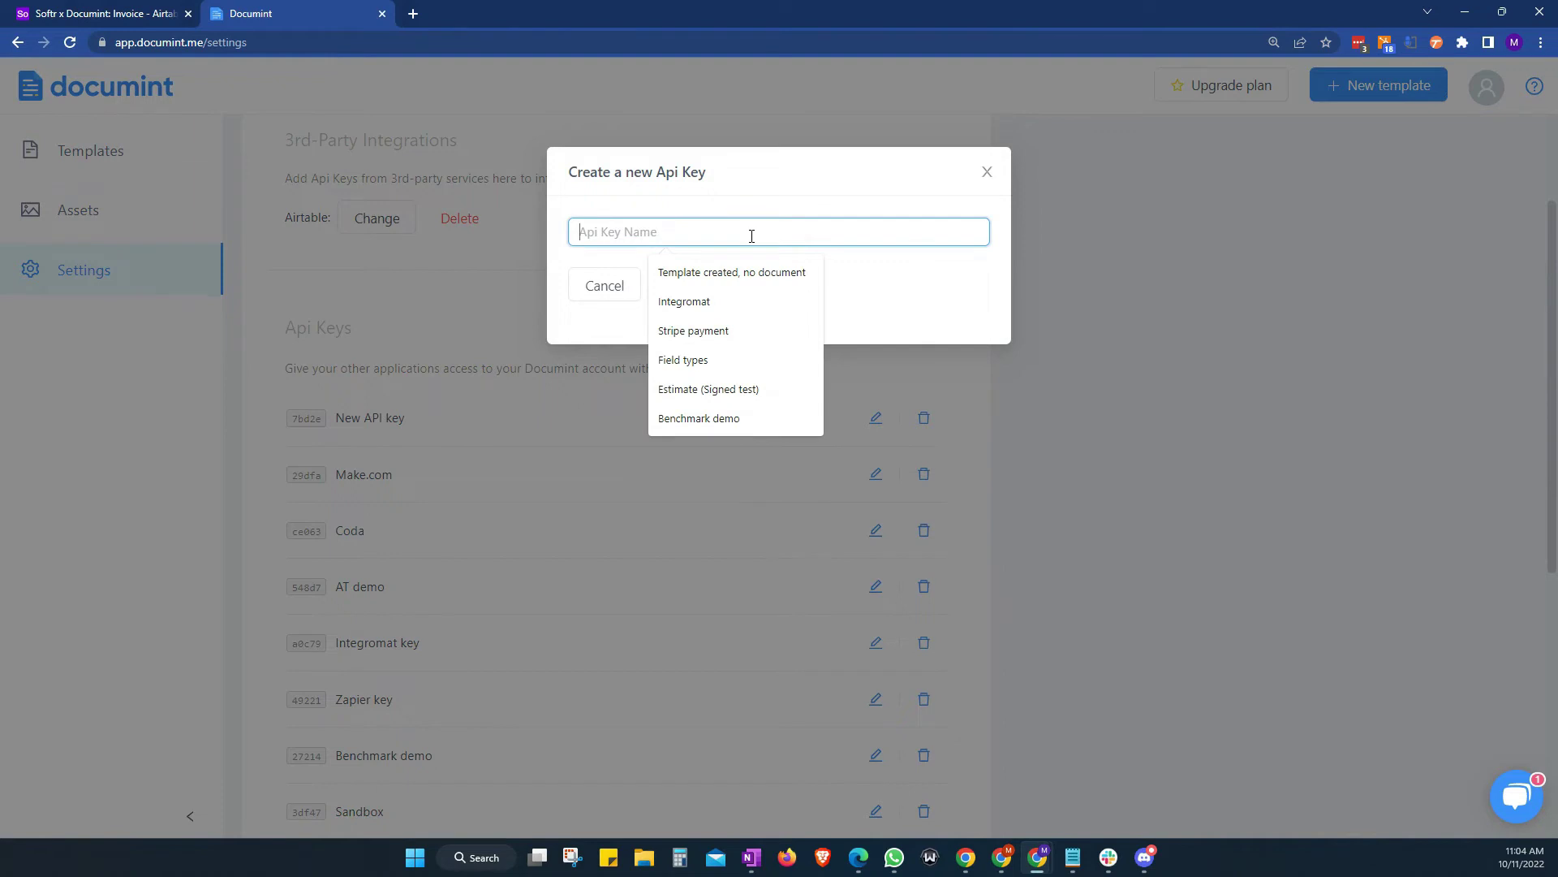
{"action": "type", "text": "Airtable extension"}
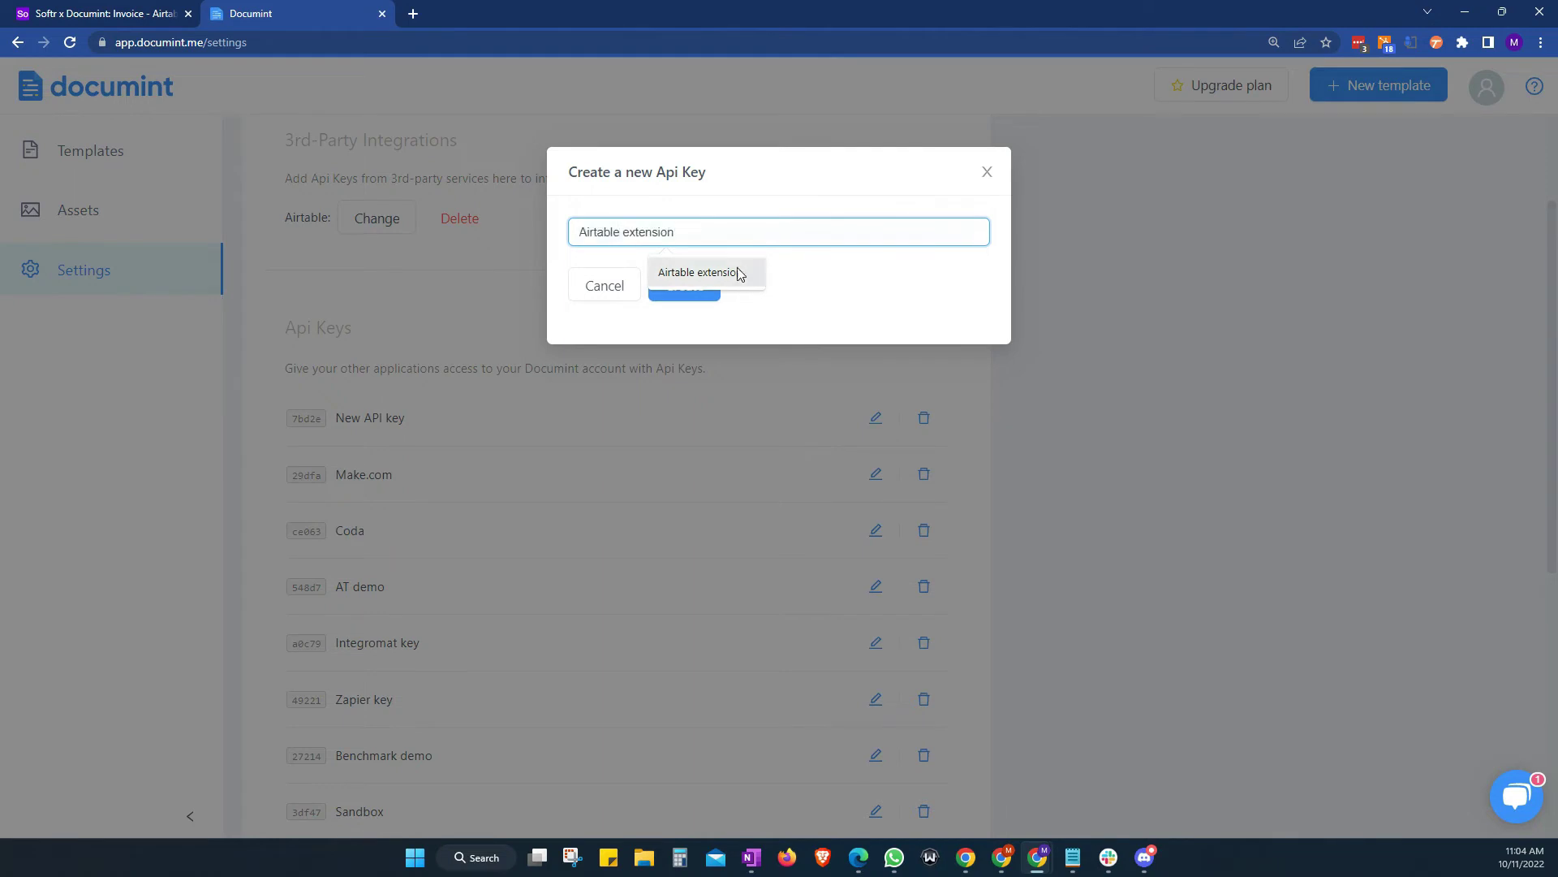
{"action": "left_click", "coordinate": [715, 273]}
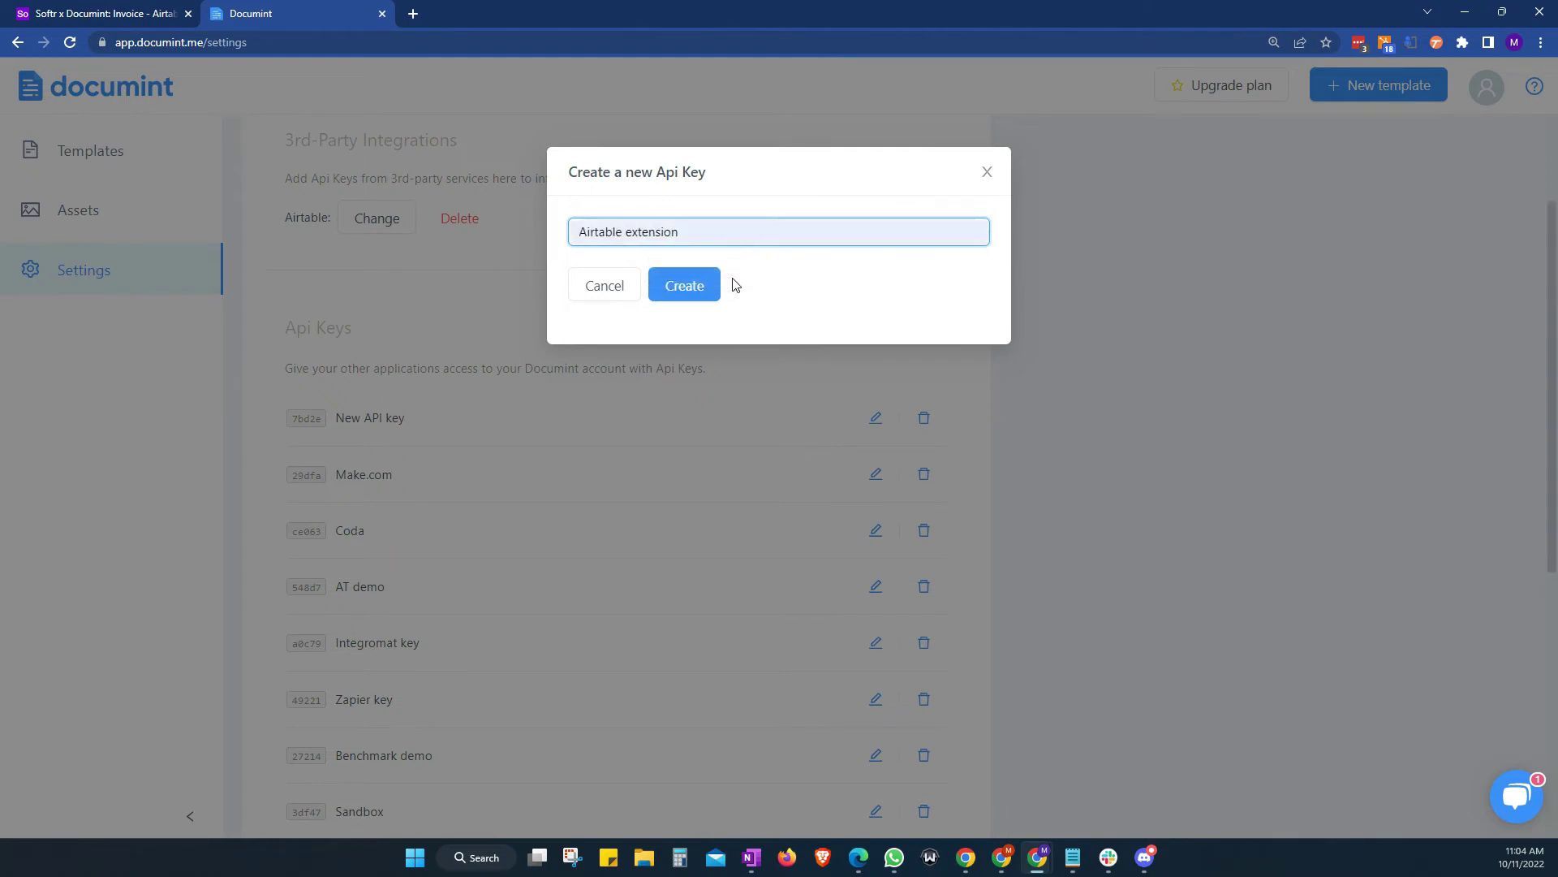
{"action": "left_click", "coordinate": [681, 290]}
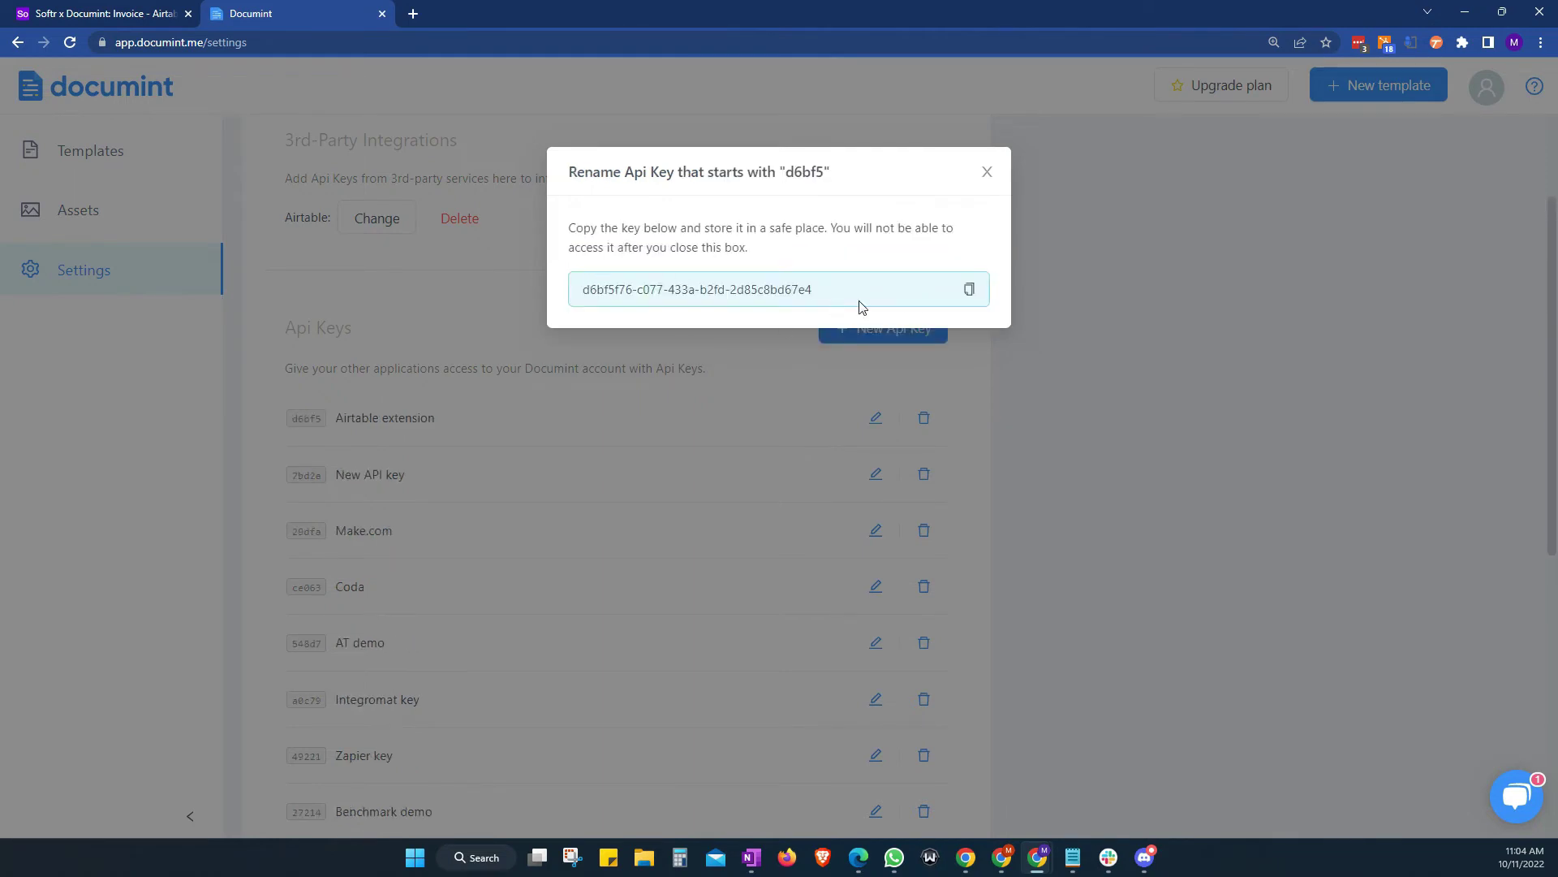
{"action": "left_click", "coordinate": [970, 290]}
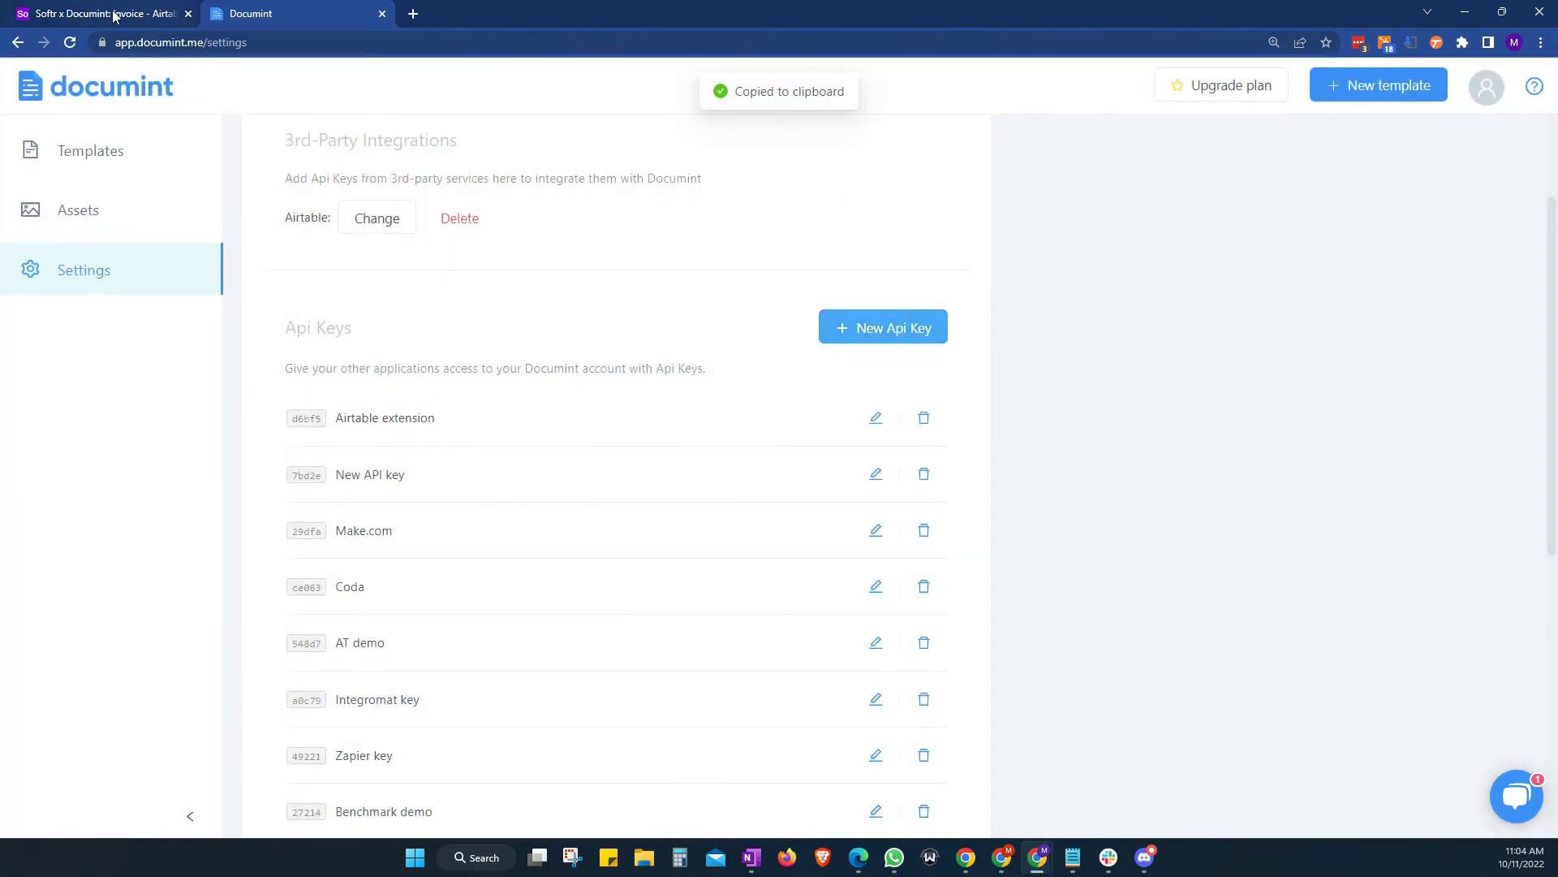
Paste the new key into Airtable's Documint extension and connect it so the templates load.
{"action": "left_click", "coordinate": [114, 15]}
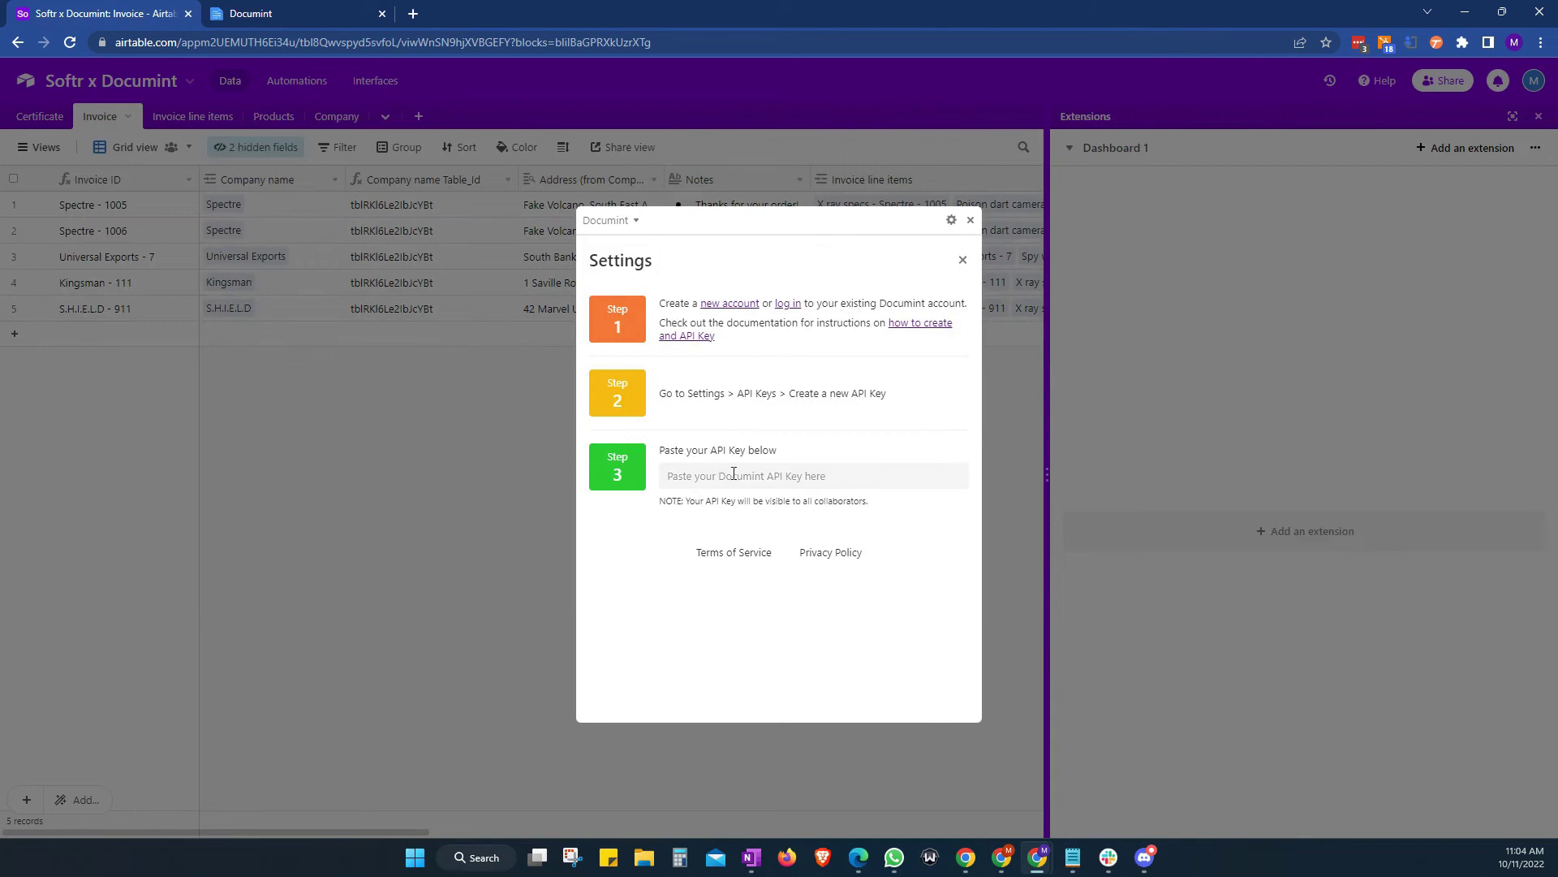
{"action": "left_click", "coordinate": [818, 476]}
{"action": "key", "text": "ctrl+v"}
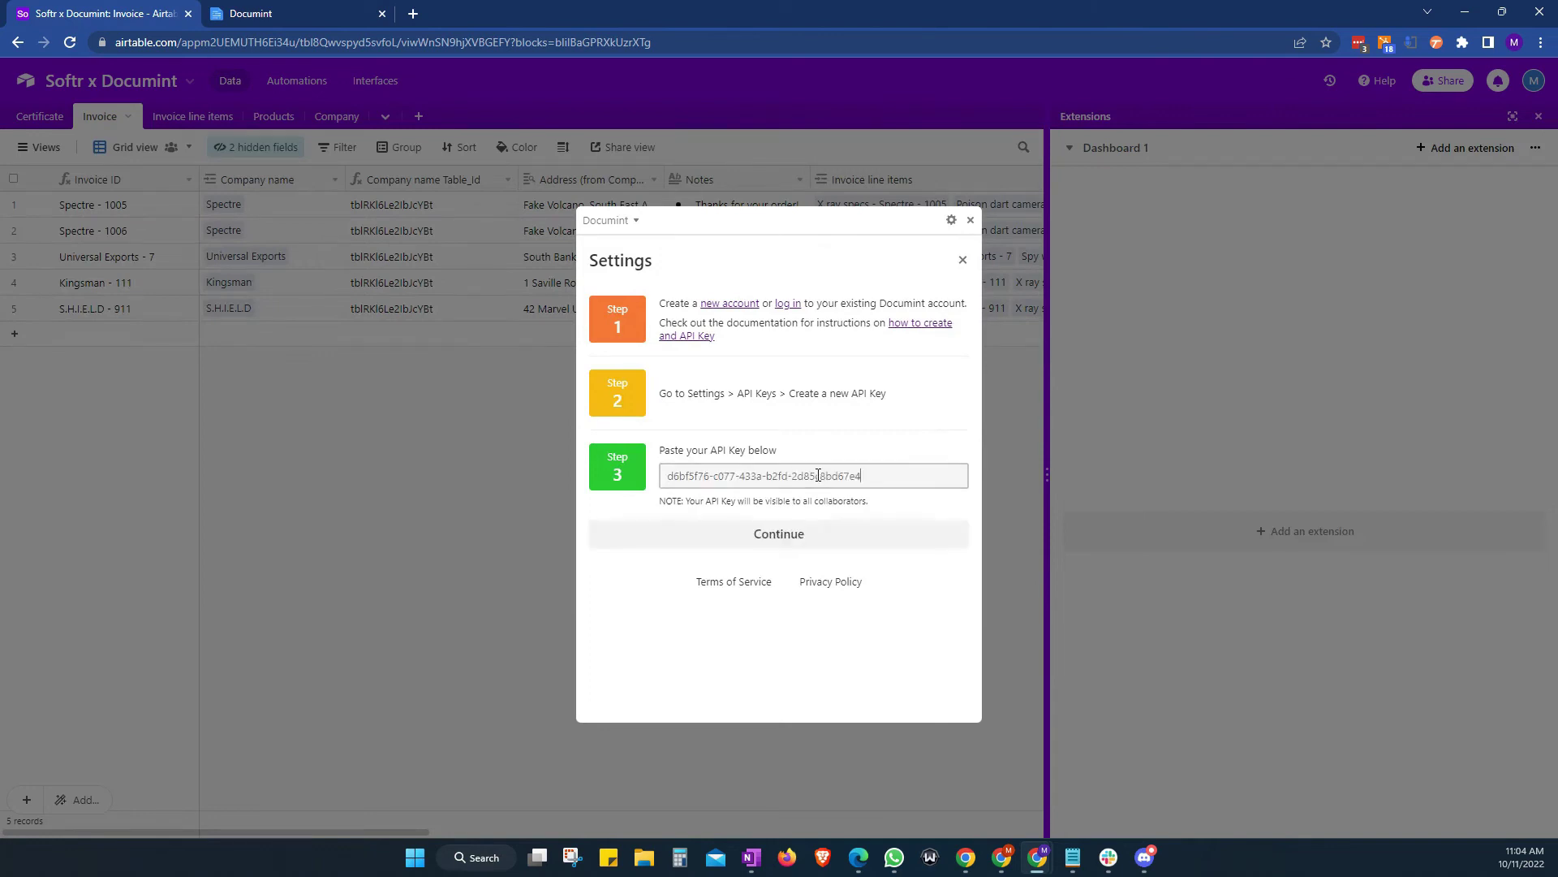
{"action": "left_click", "coordinate": [781, 535]}
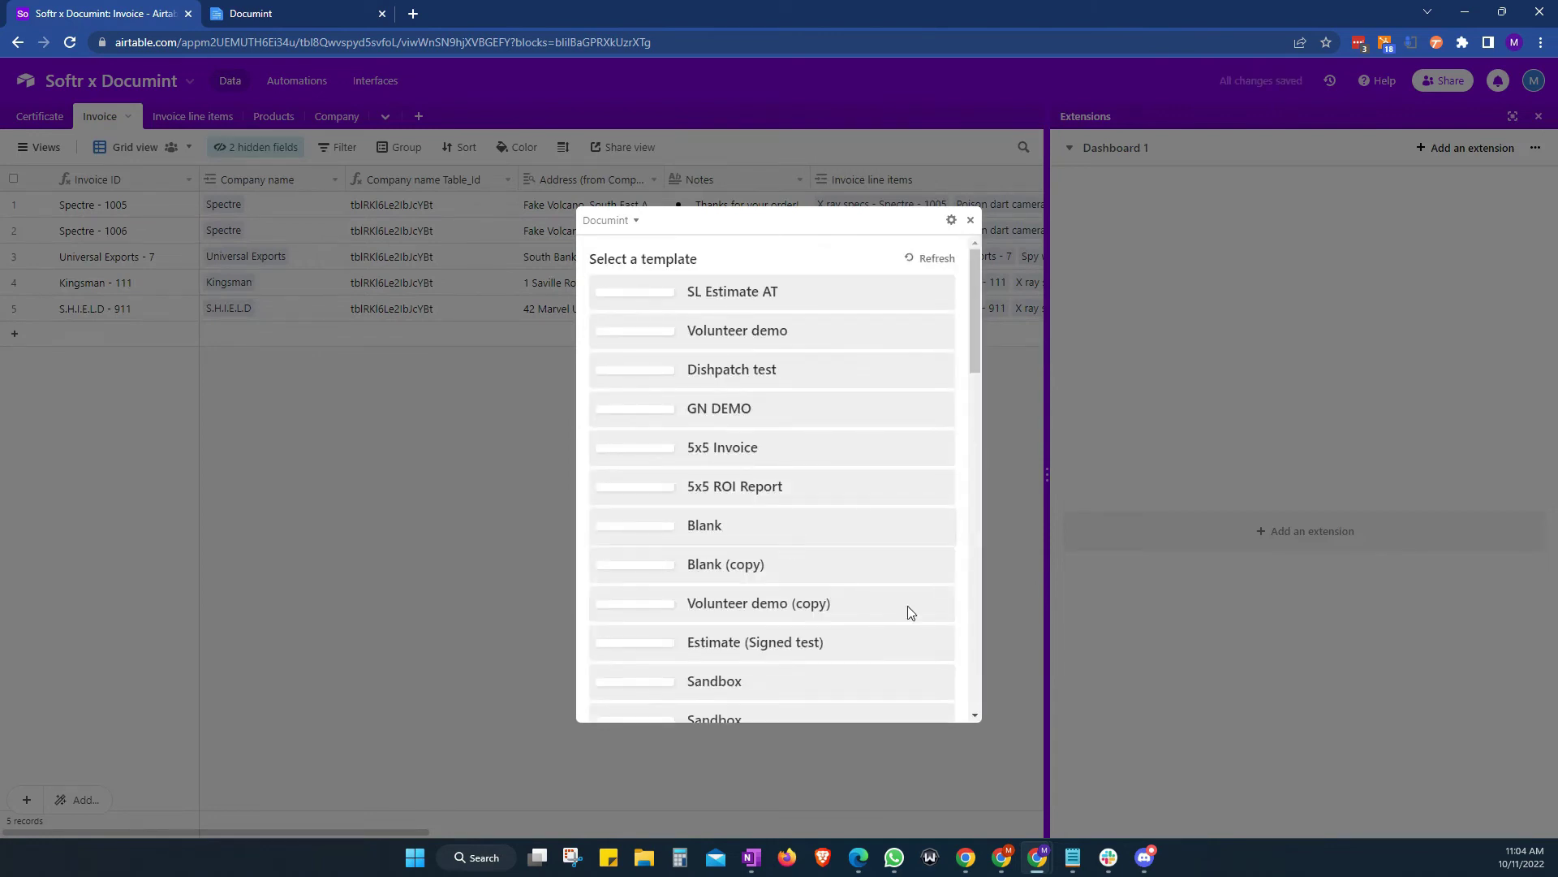
Close the enlarged Documint extension view and the Airtable extensions panel.
{"action": "scroll", "coordinate": [889, 365], "scroll_direction": "down", "scroll_amount": 5}
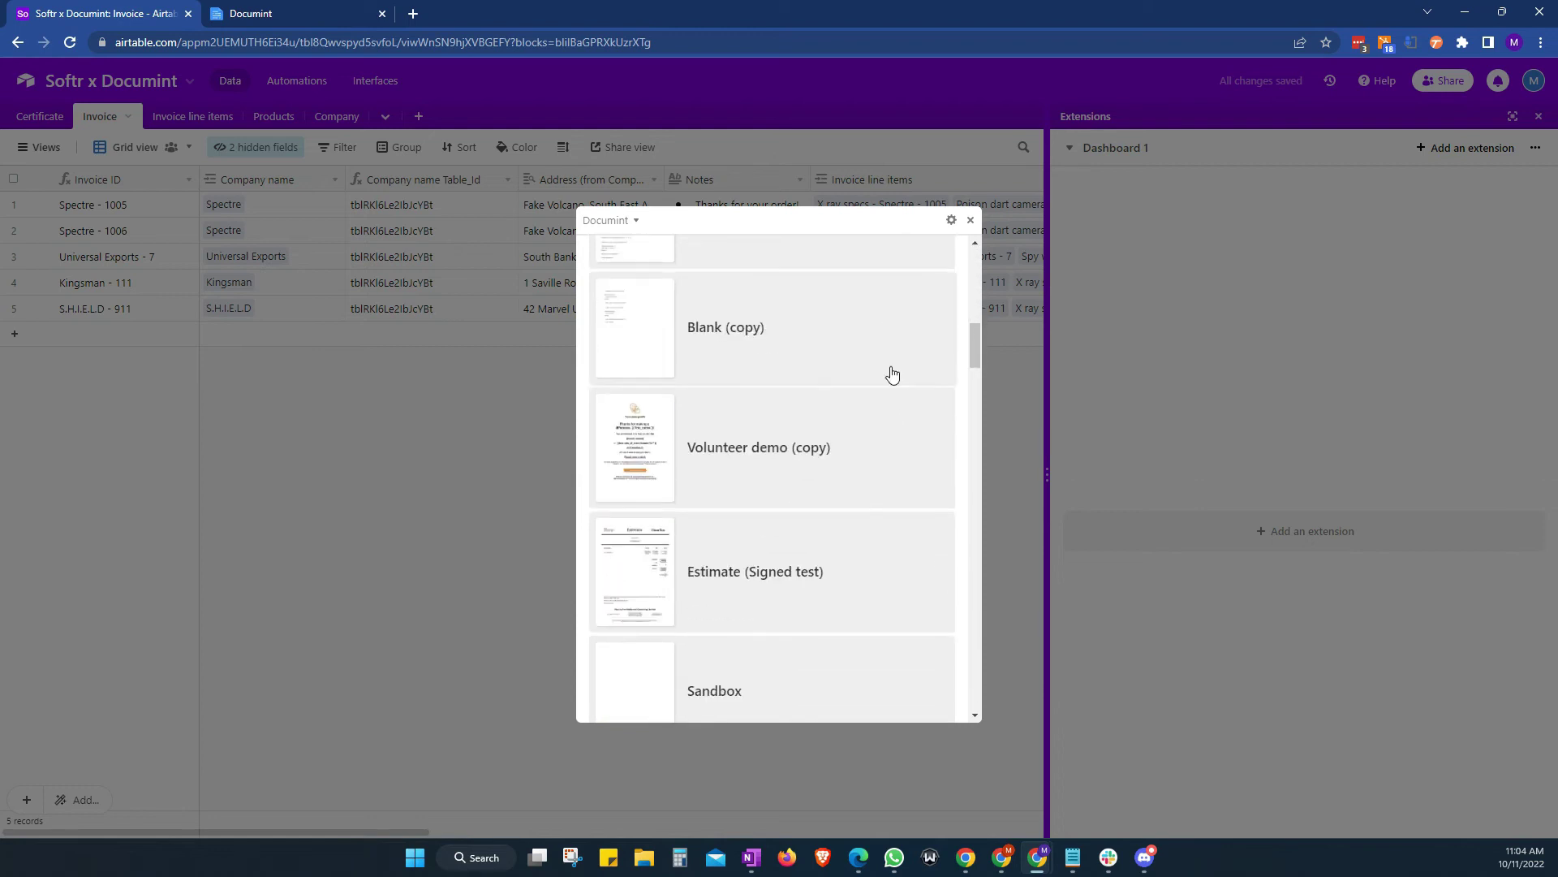
{"action": "scroll", "coordinate": [891, 372], "scroll_direction": "up", "scroll_amount": 5}
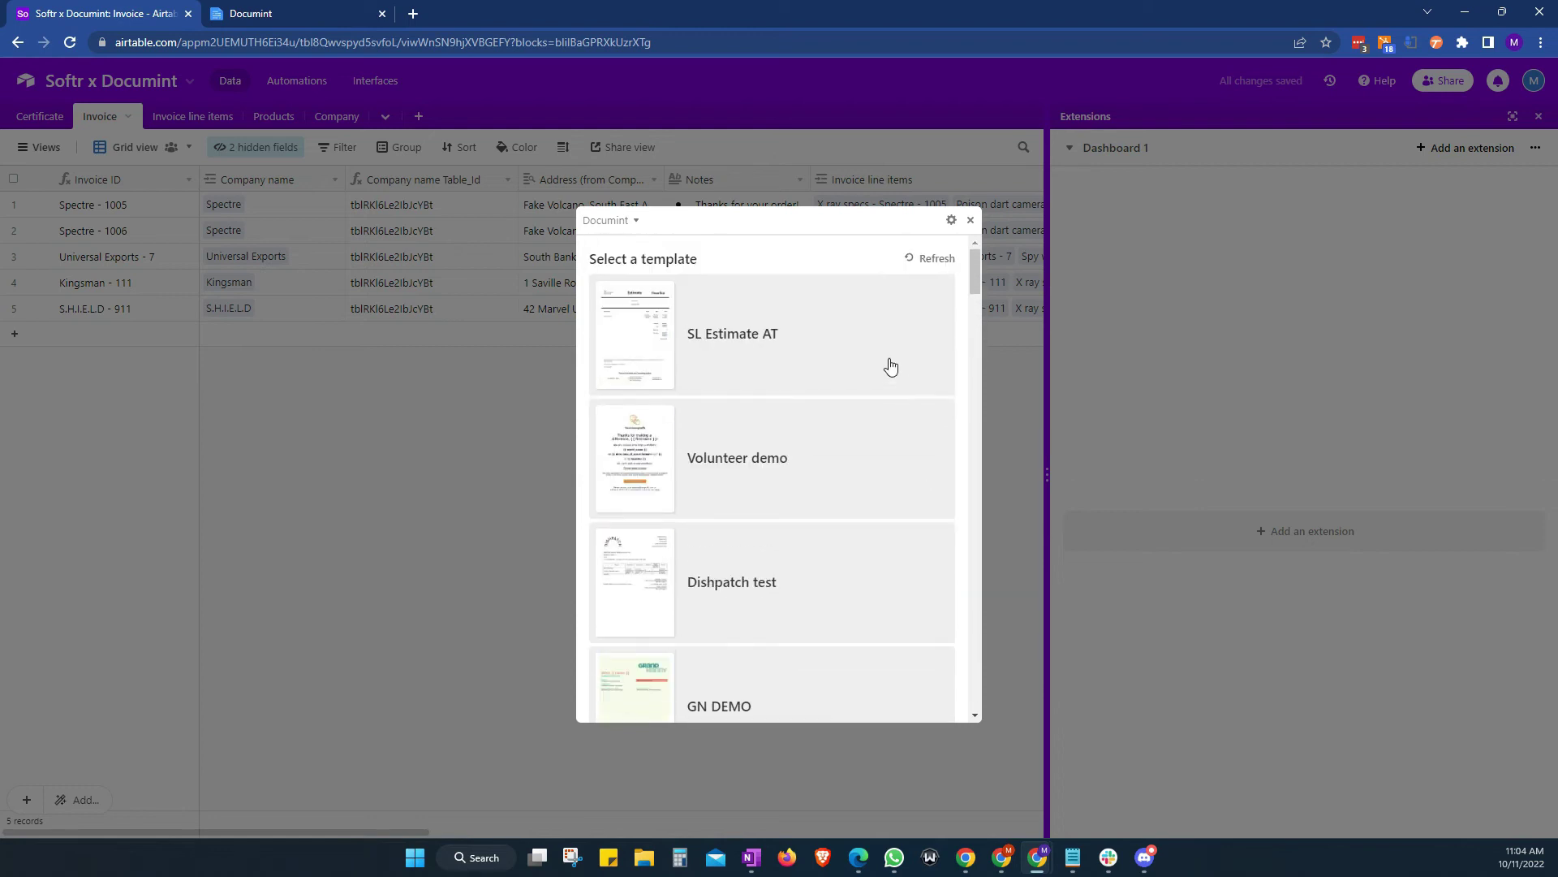
{"action": "left_click", "coordinate": [970, 220]}
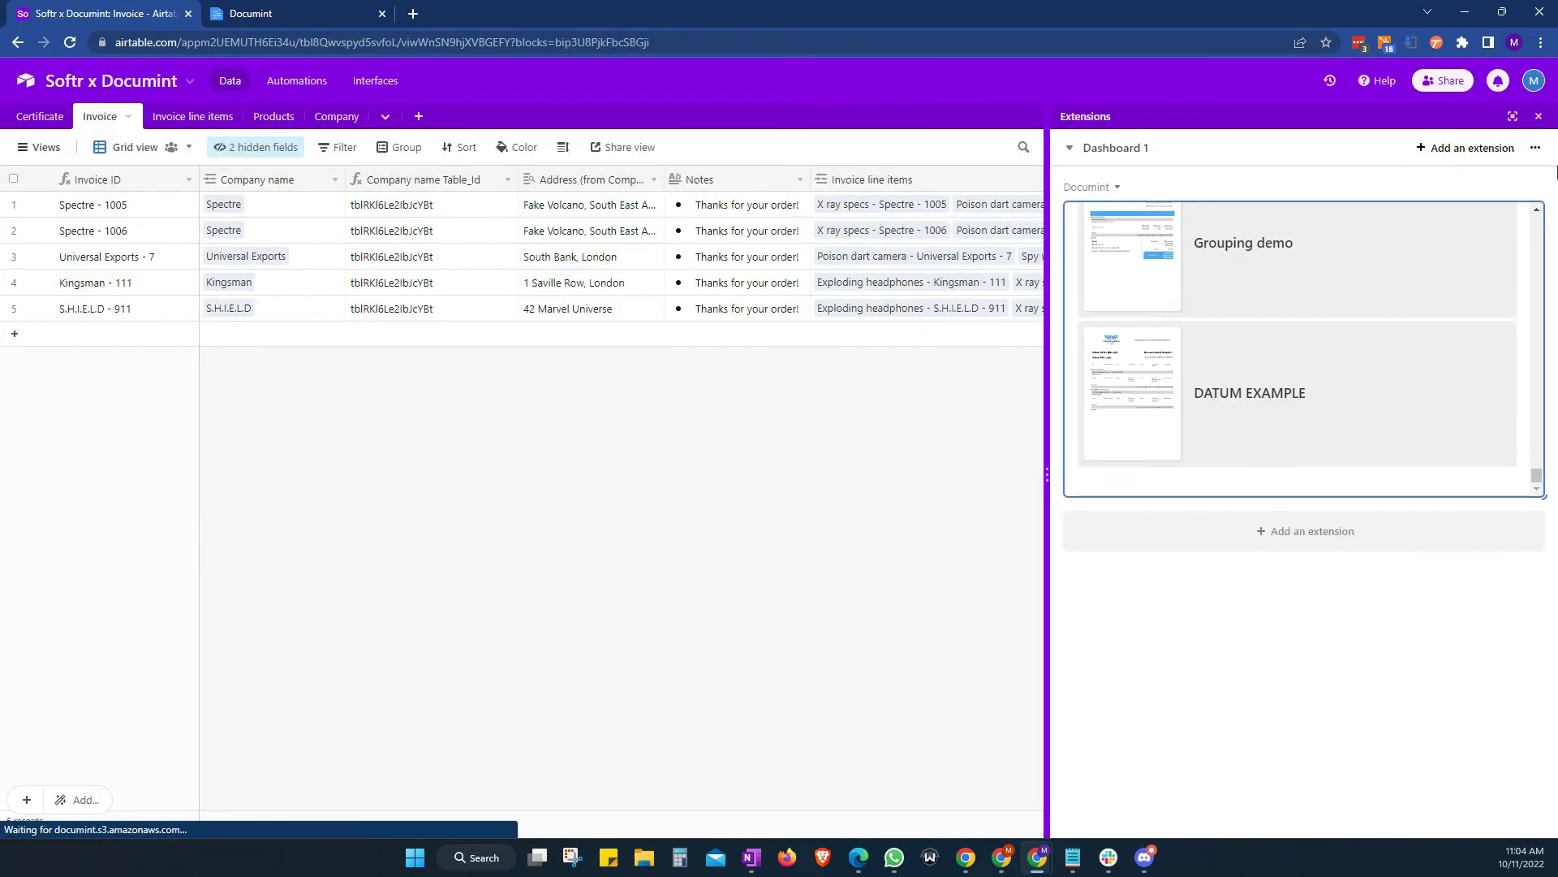
{"action": "left_click", "coordinate": [1538, 116]}
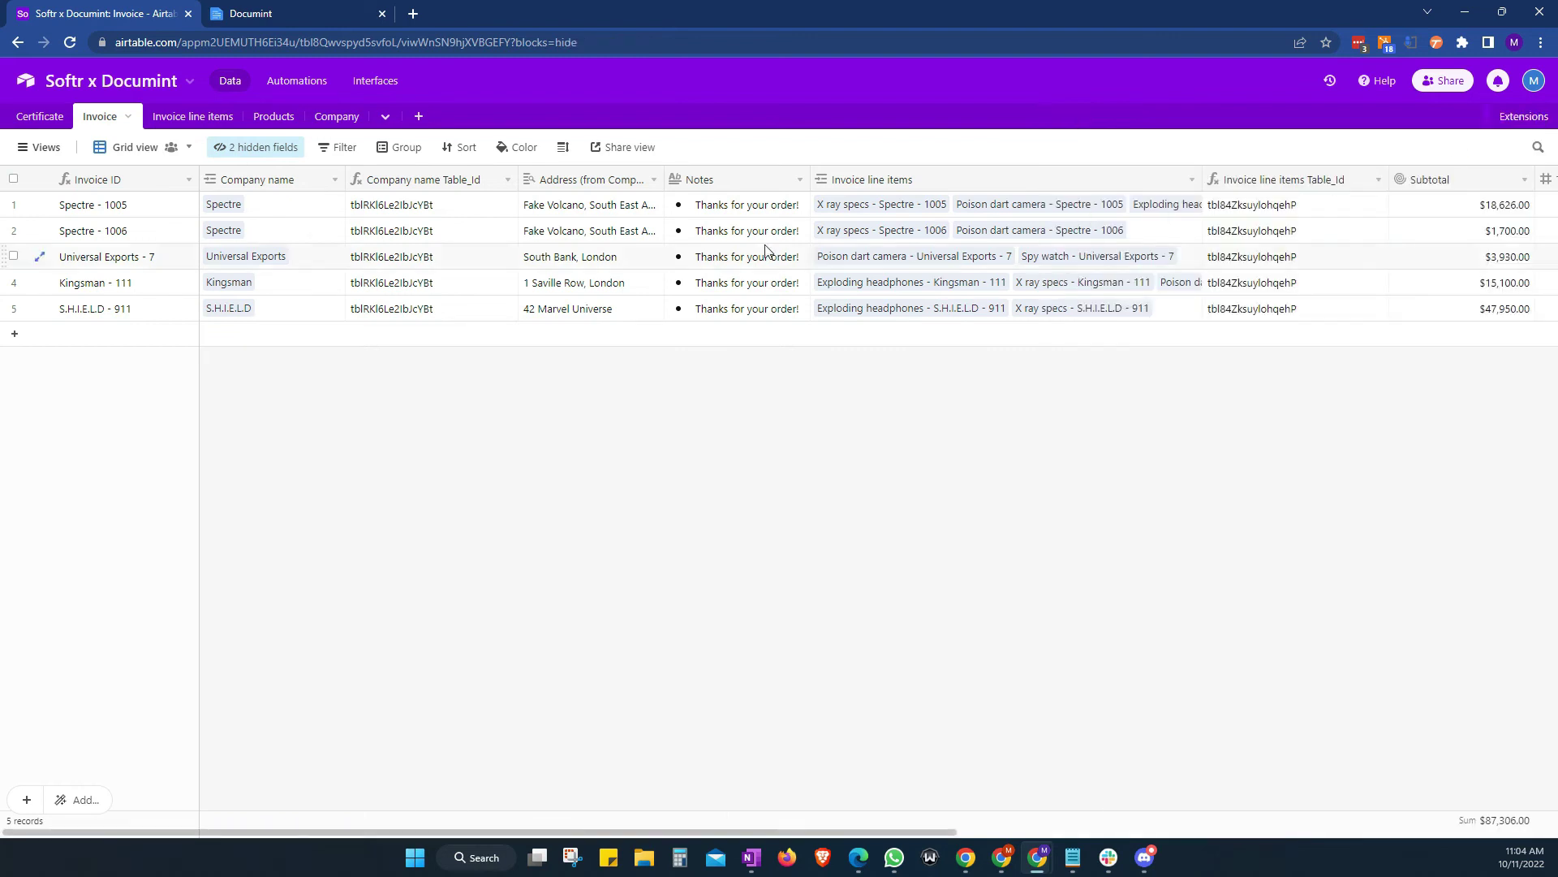
{"action": "left_click", "coordinate": [307, 9]}
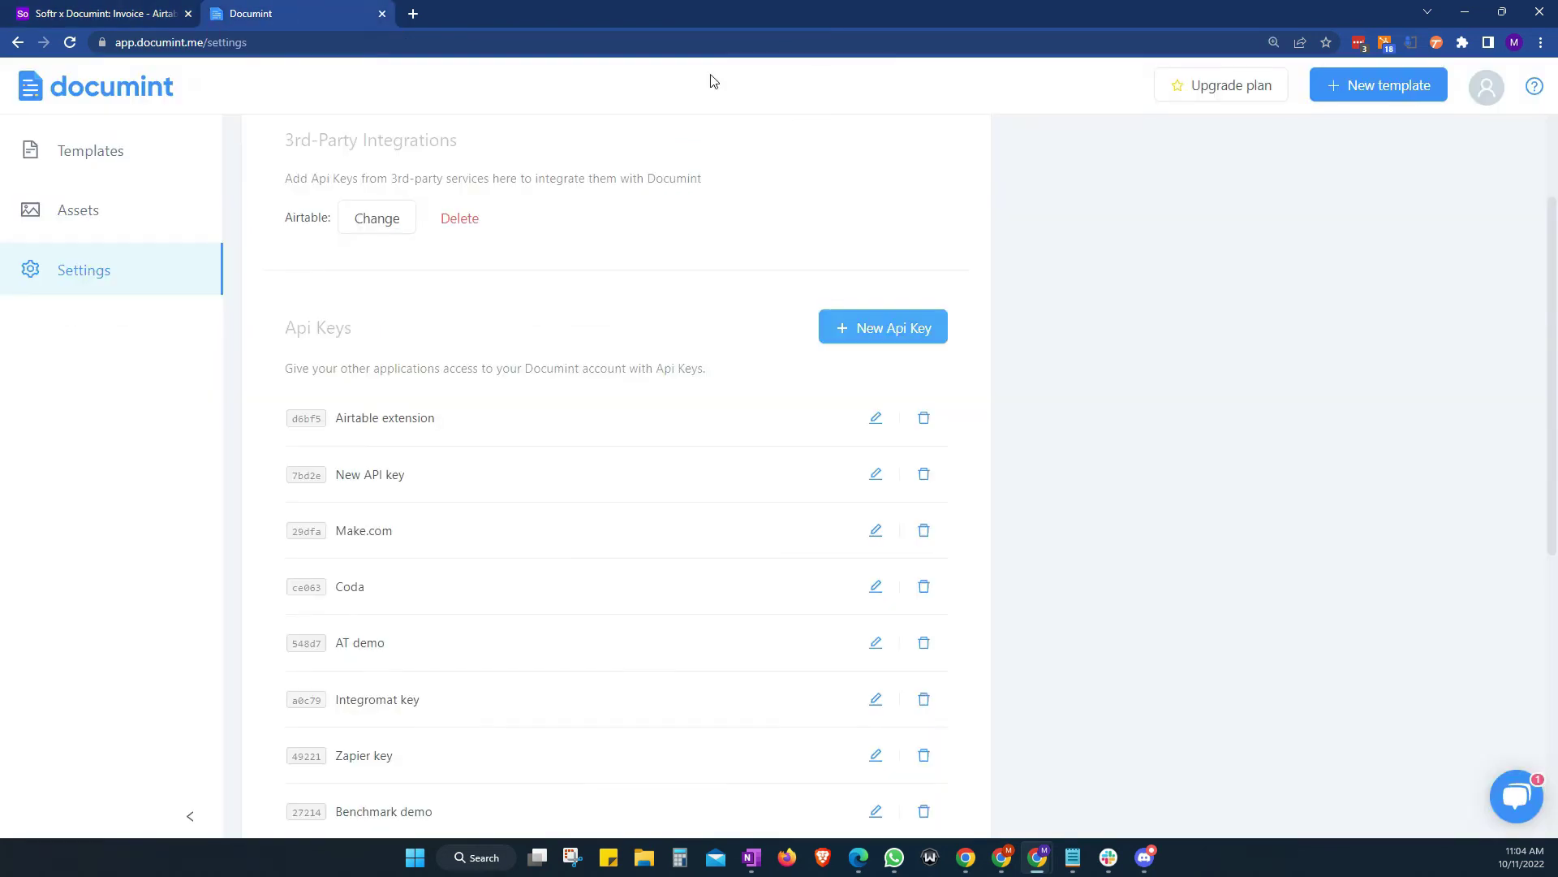
Scroll to the top of Documint's Integrations settings, then return to the Airtable Invoice table.
{"action": "scroll", "coordinate": [586, 543], "scroll_direction": "up", "scroll_amount": 2}
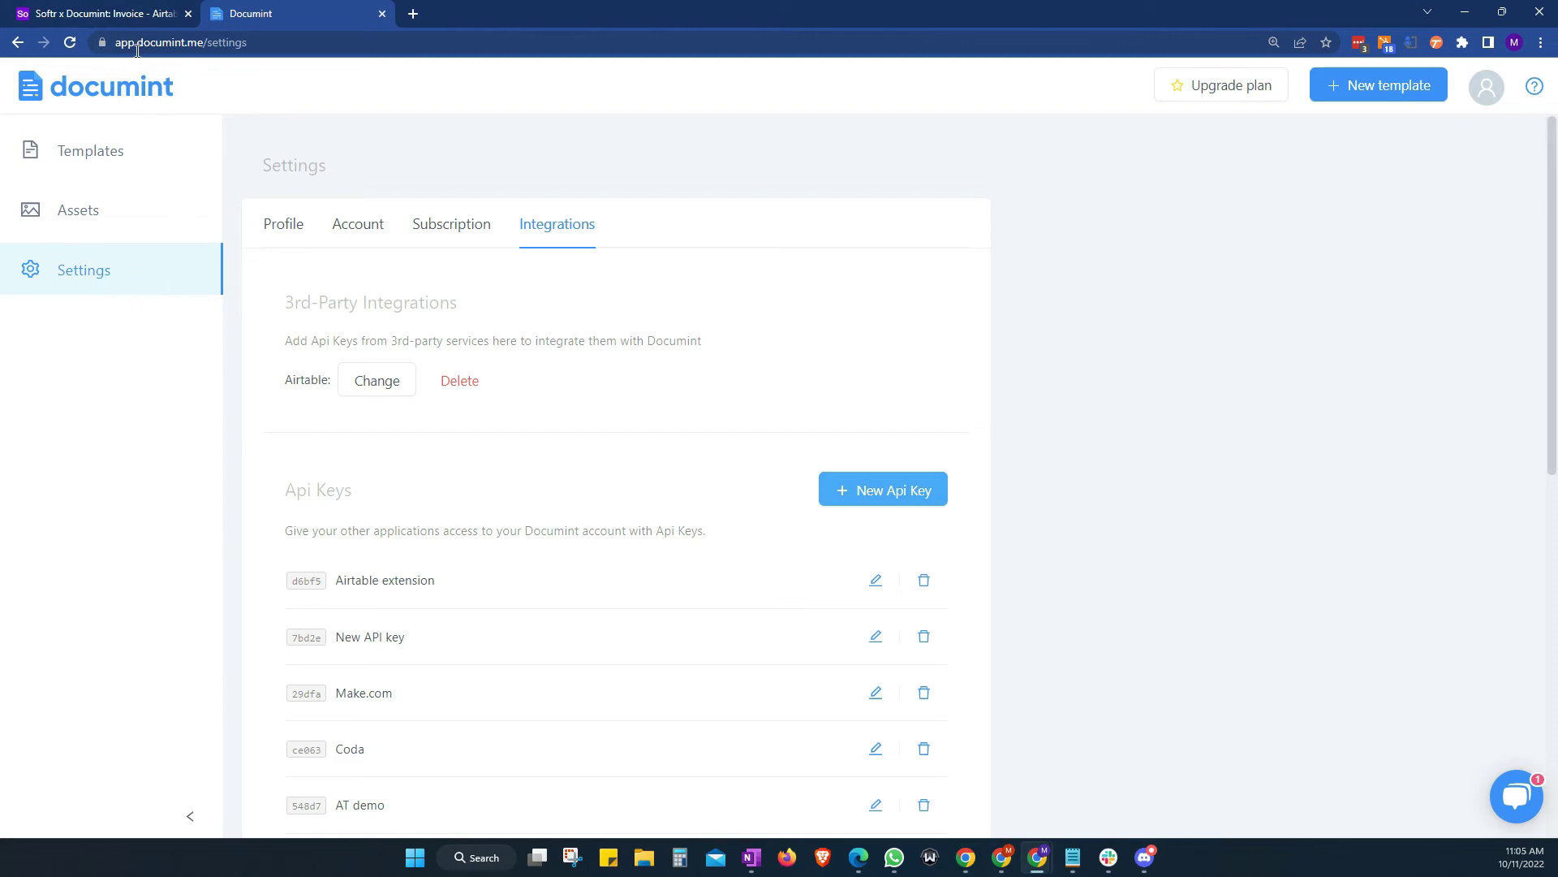
{"action": "left_click", "coordinate": [116, 16]}
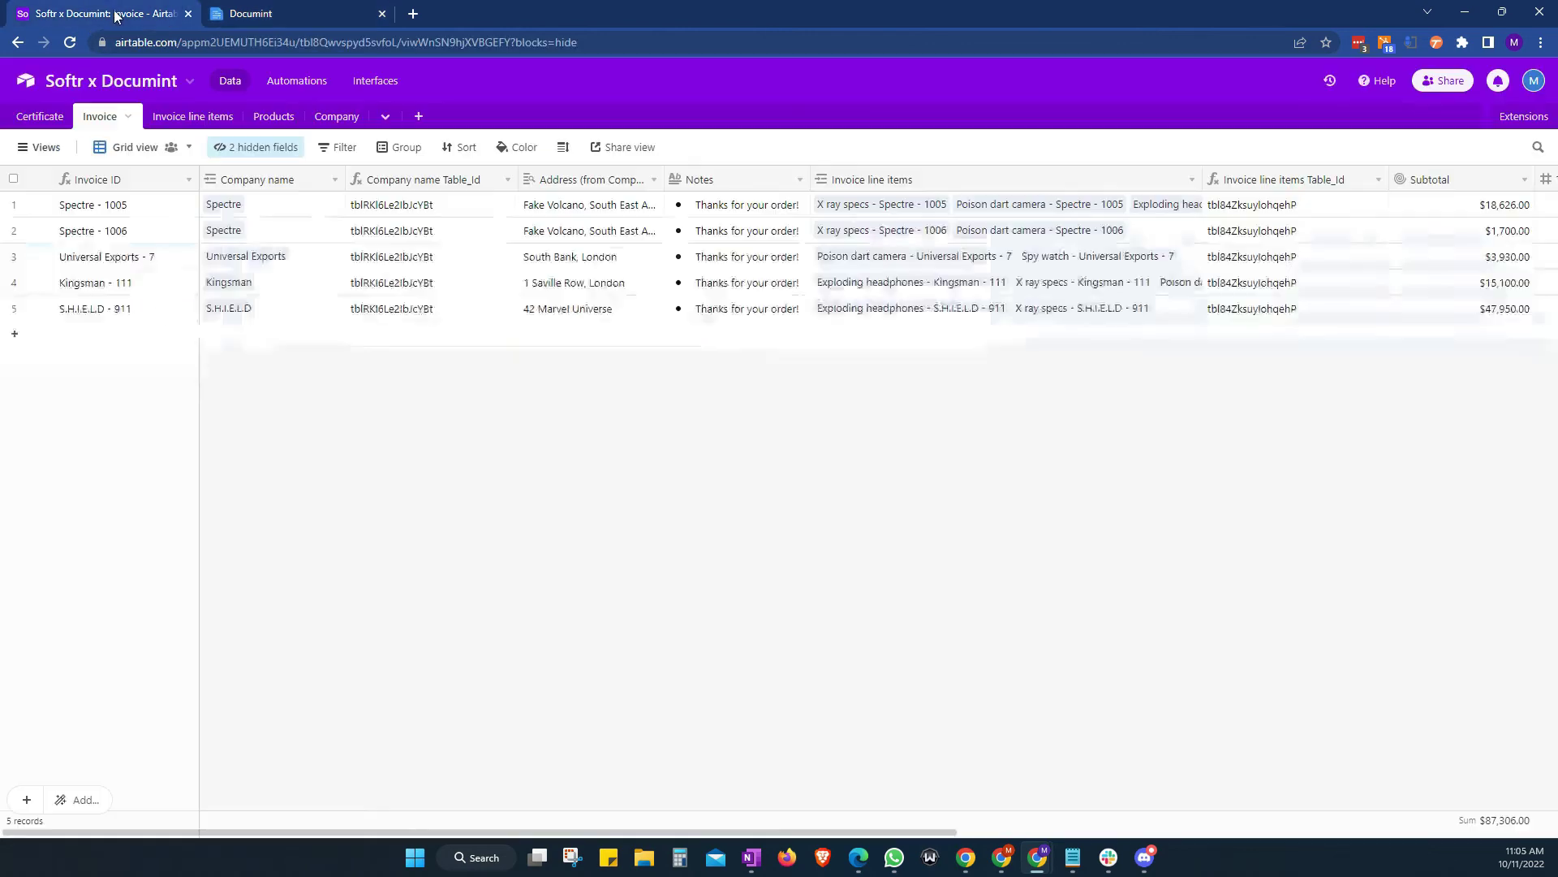
Reveal the personal API key on the Airtable account overview page.
{"action": "left_click", "coordinate": [1533, 84]}
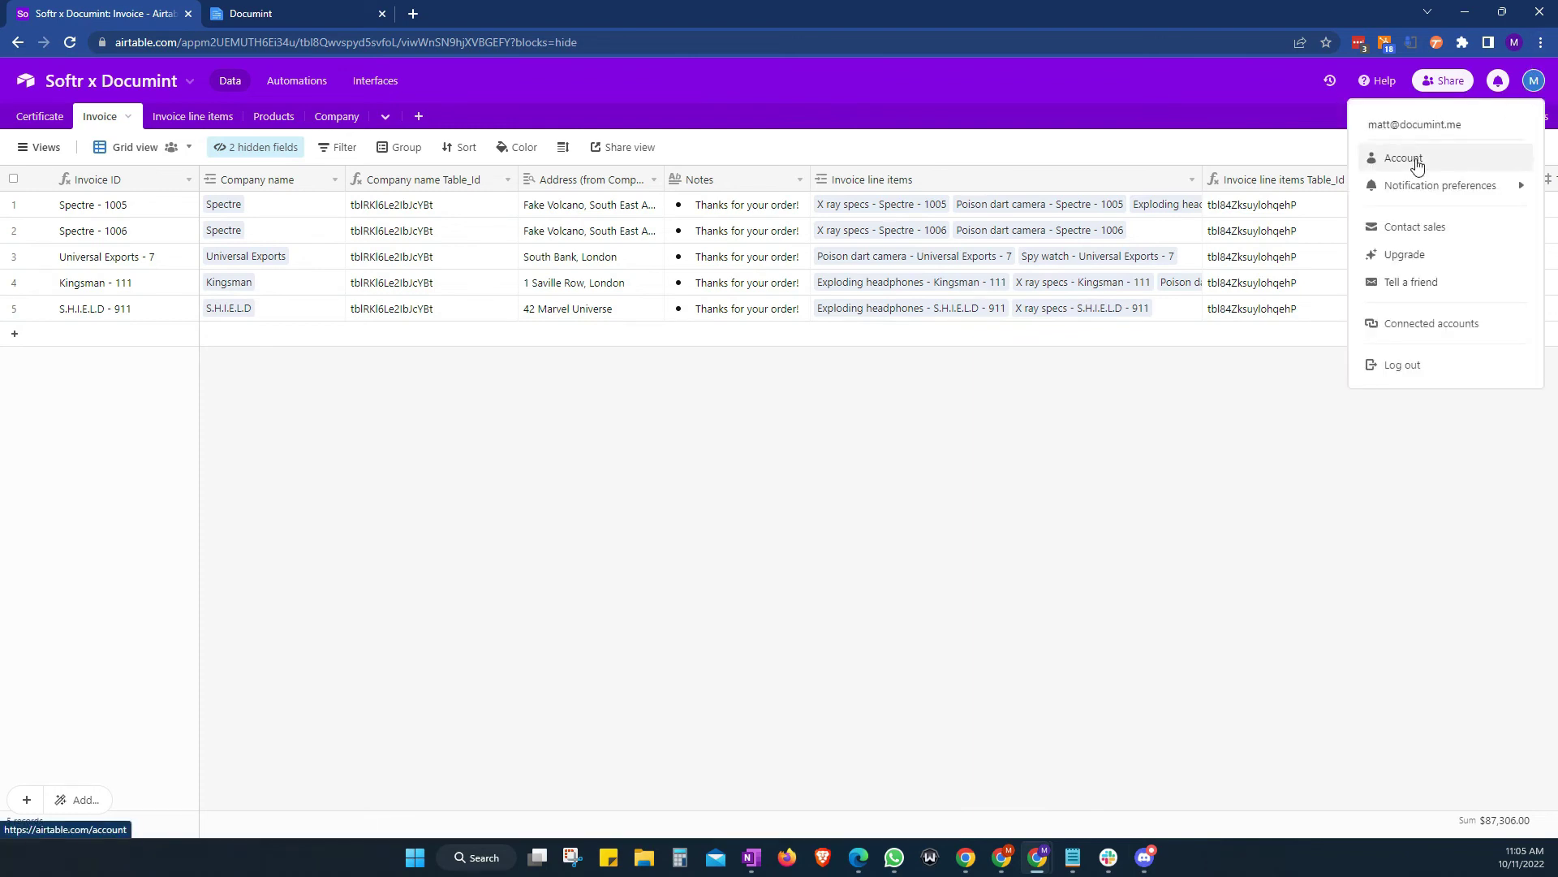
{"action": "left_click", "coordinate": [1416, 166]}
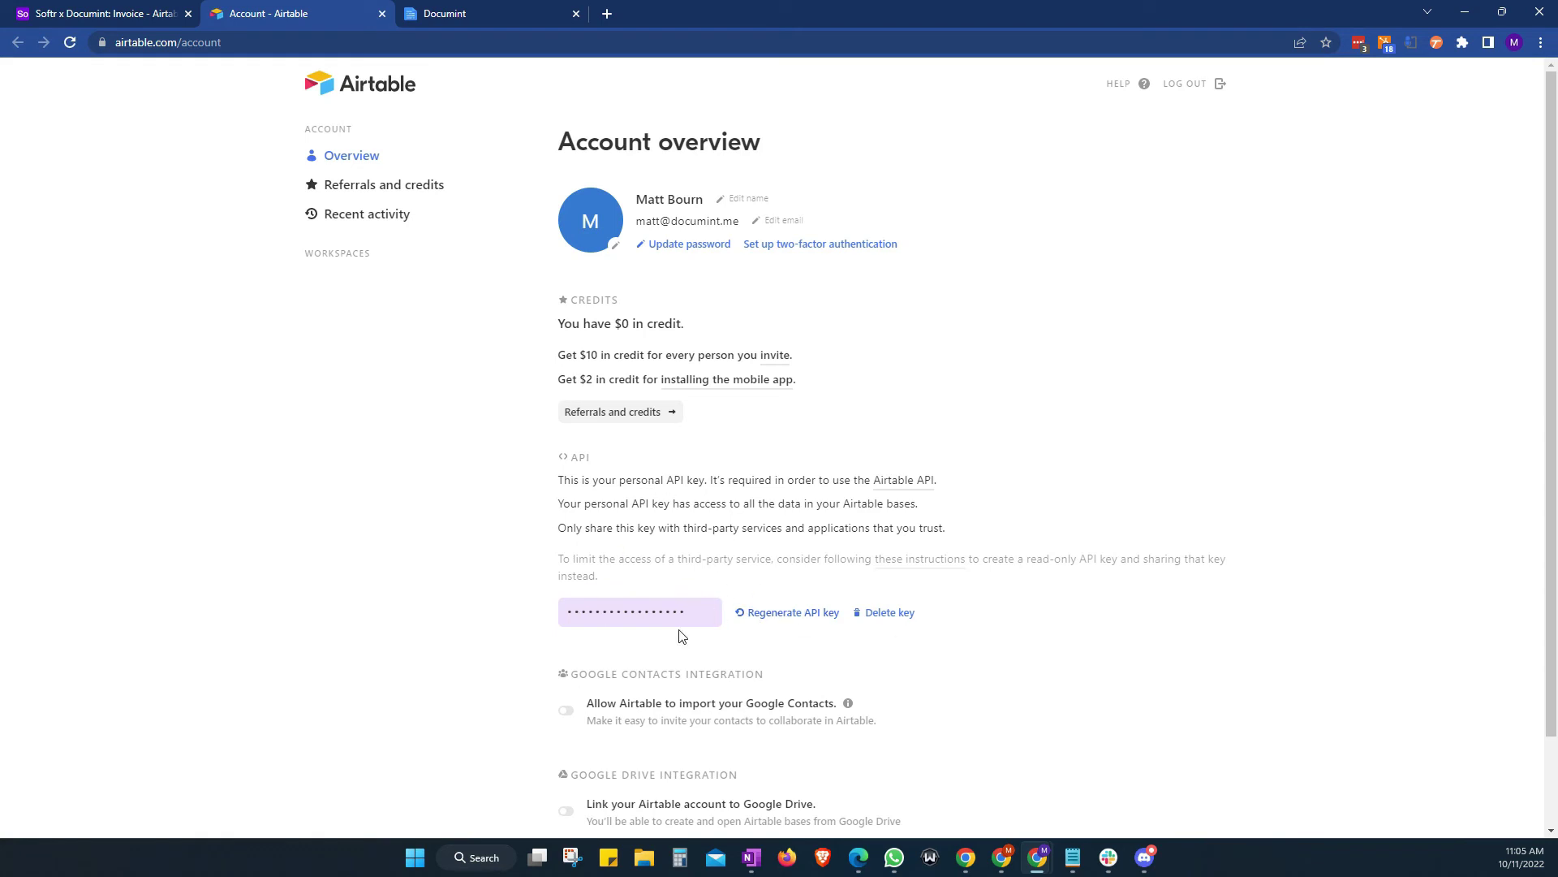
{"action": "left_click", "coordinate": [708, 610]}
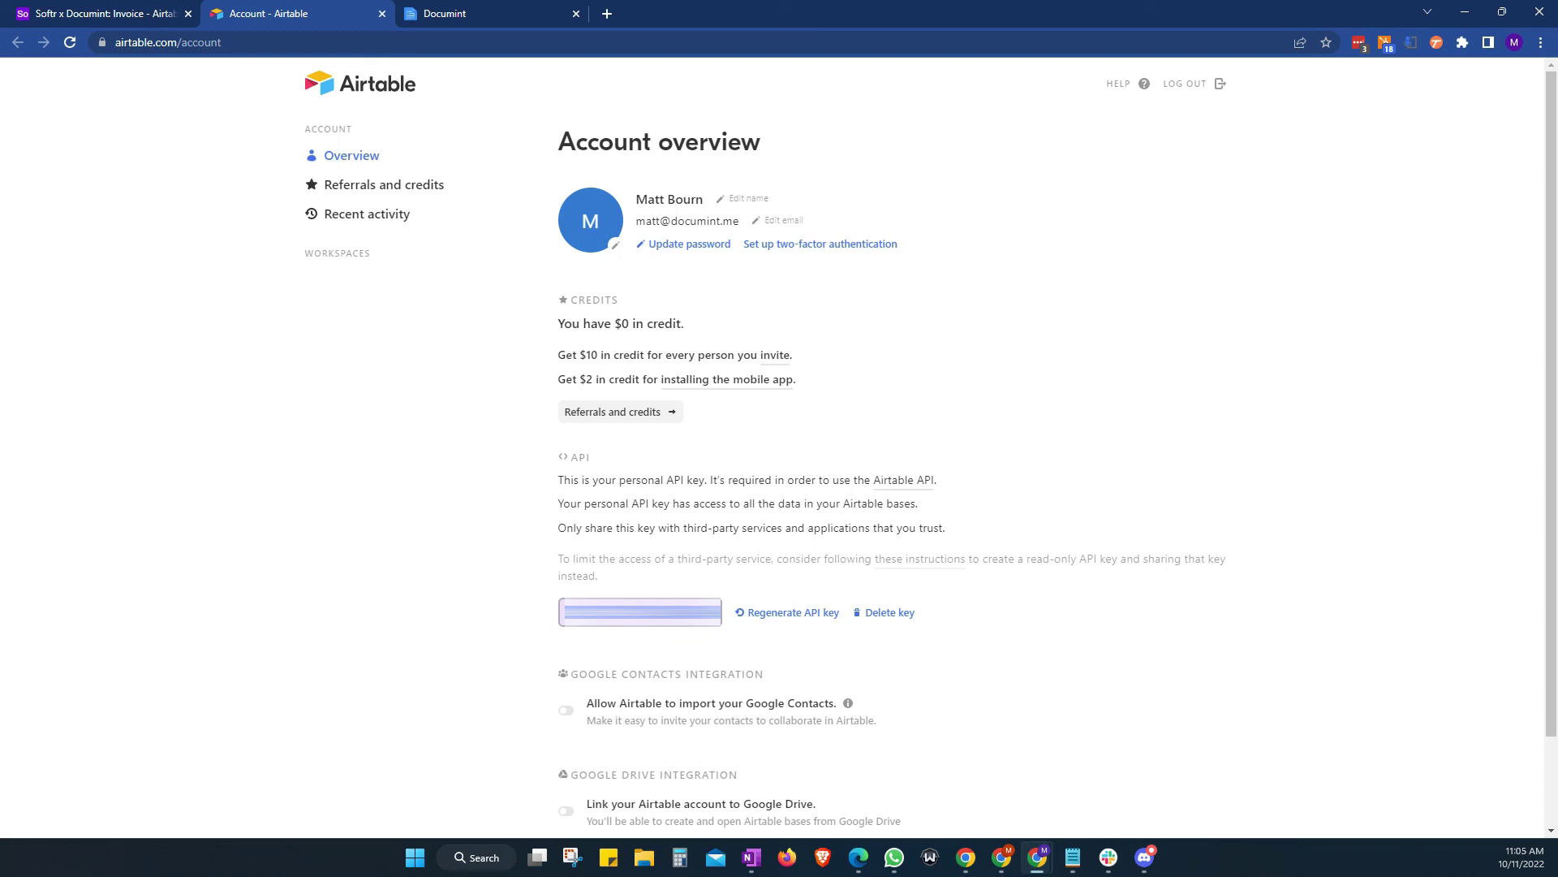
{"action": "left_click", "coordinate": [516, 13]}
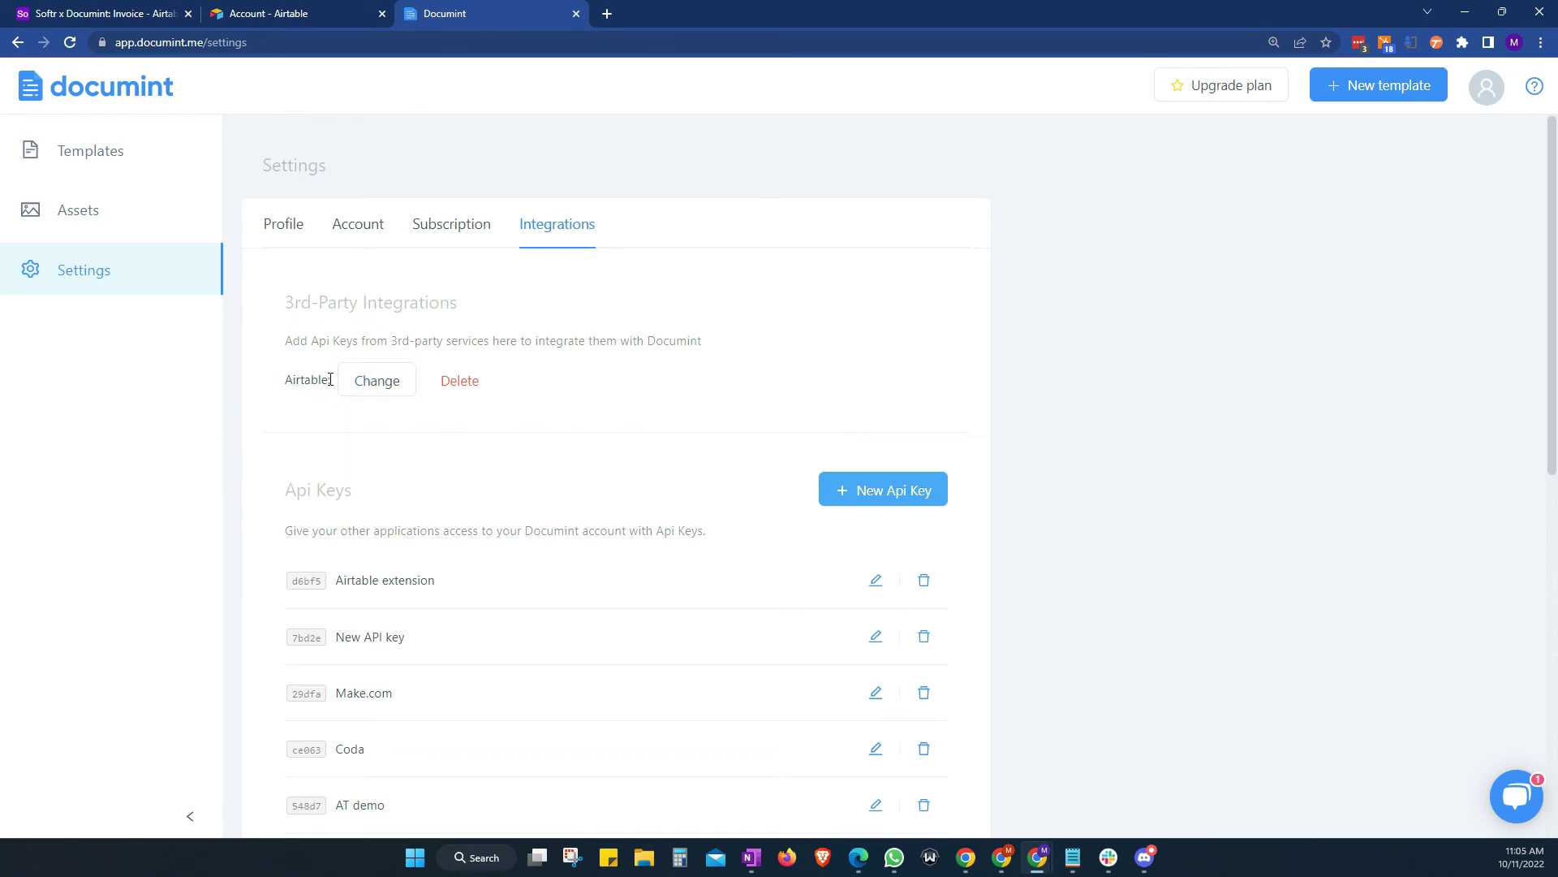
Replace Documint's stored Airtable key with the Airtable API key and save it.
{"action": "left_click", "coordinate": [378, 386]}
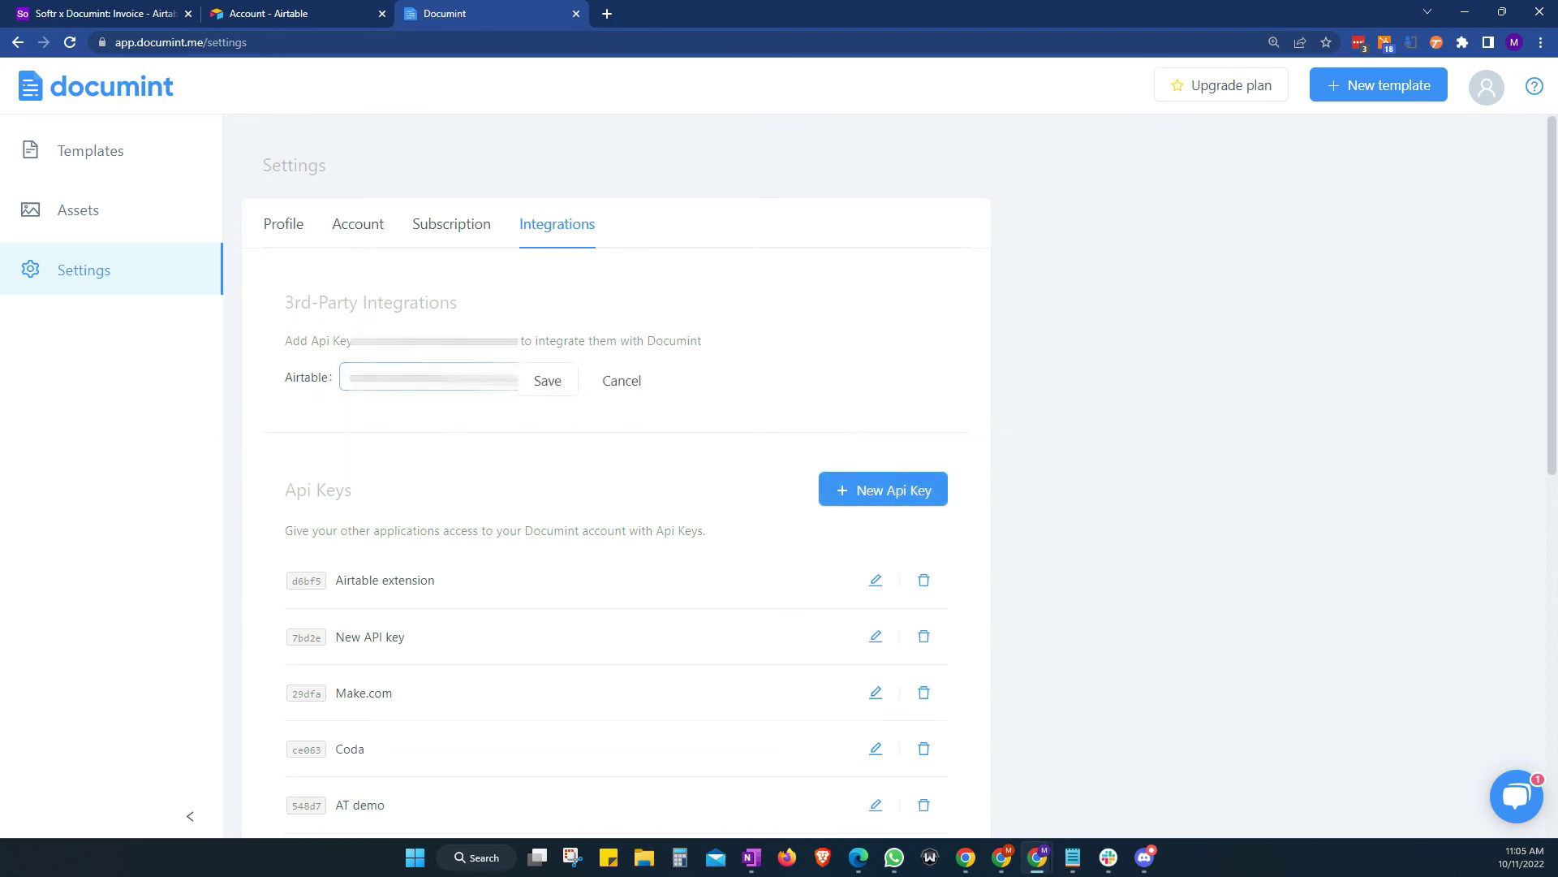
{"action": "key", "text": "Down"}
{"action": "key", "text": "Return"}
{"action": "left_click", "coordinate": [555, 385]}
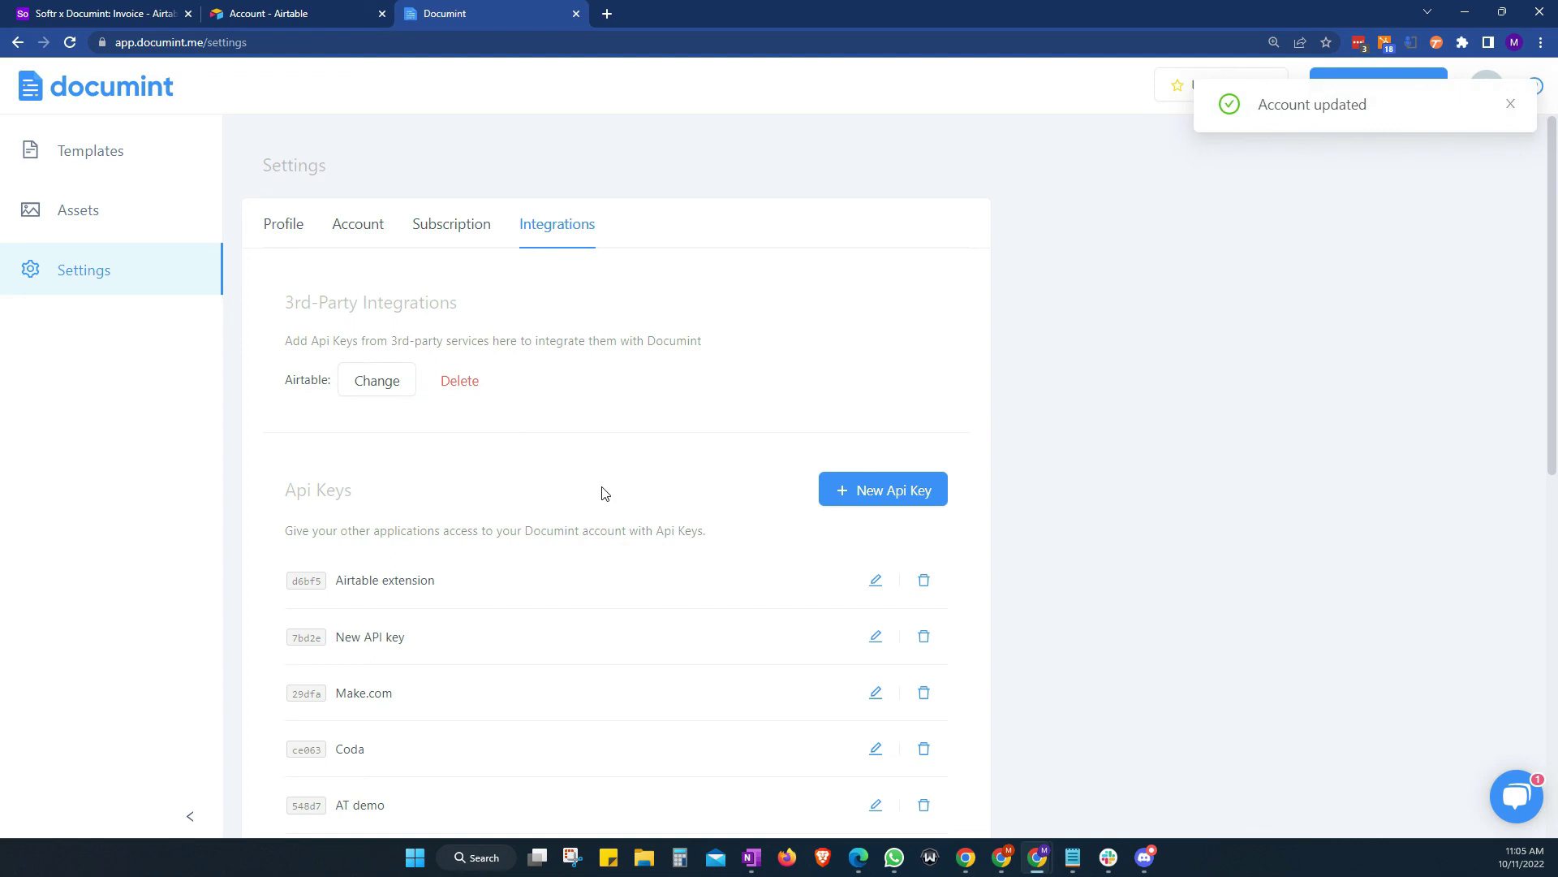
{"action": "left_click", "coordinate": [89, 16]}
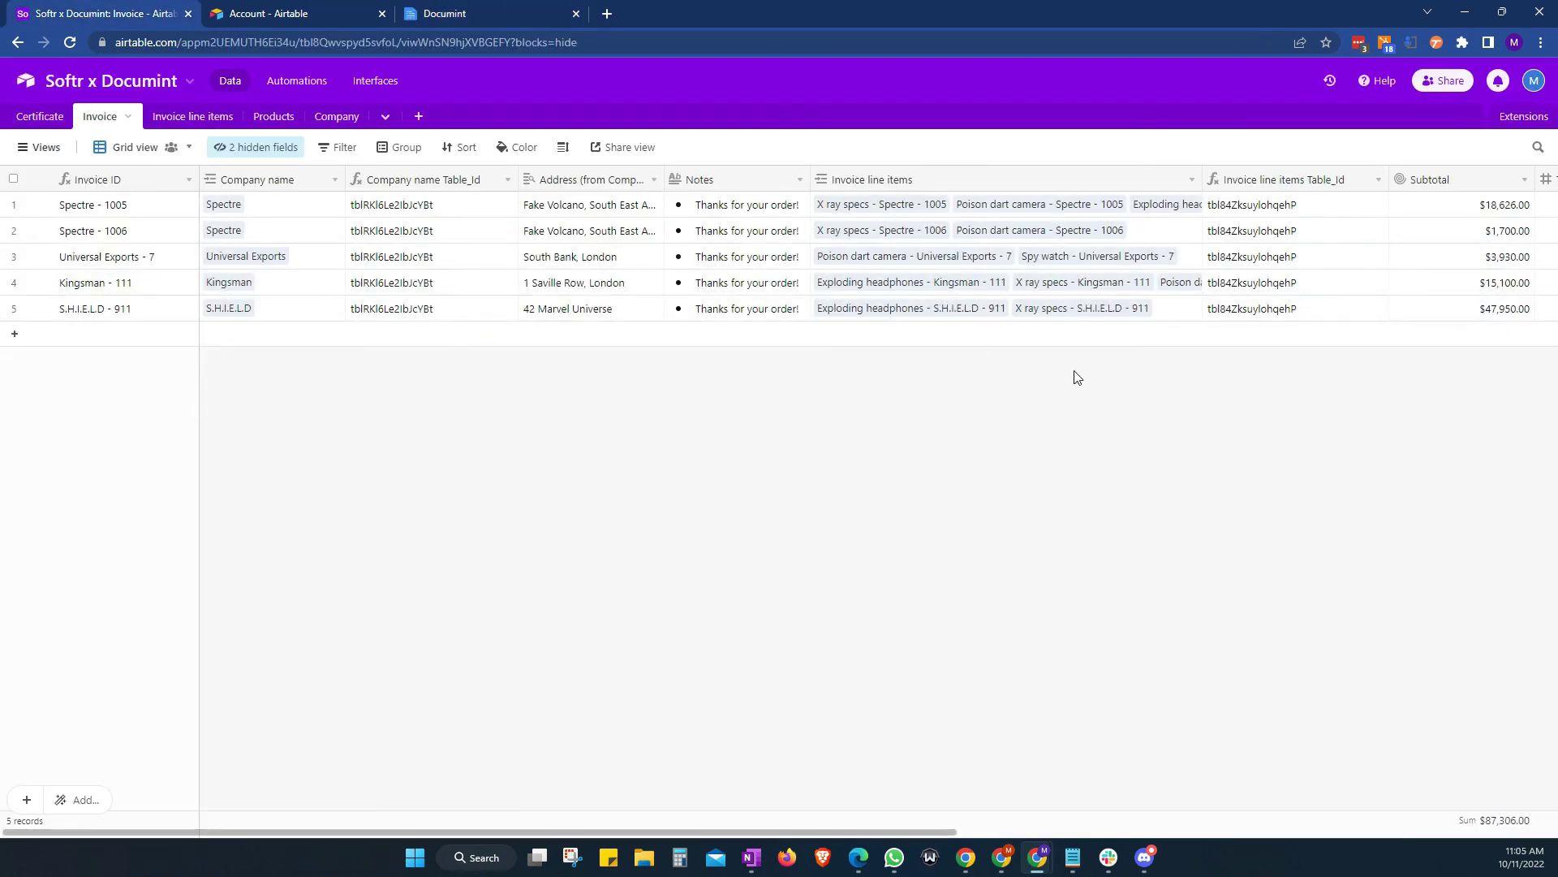